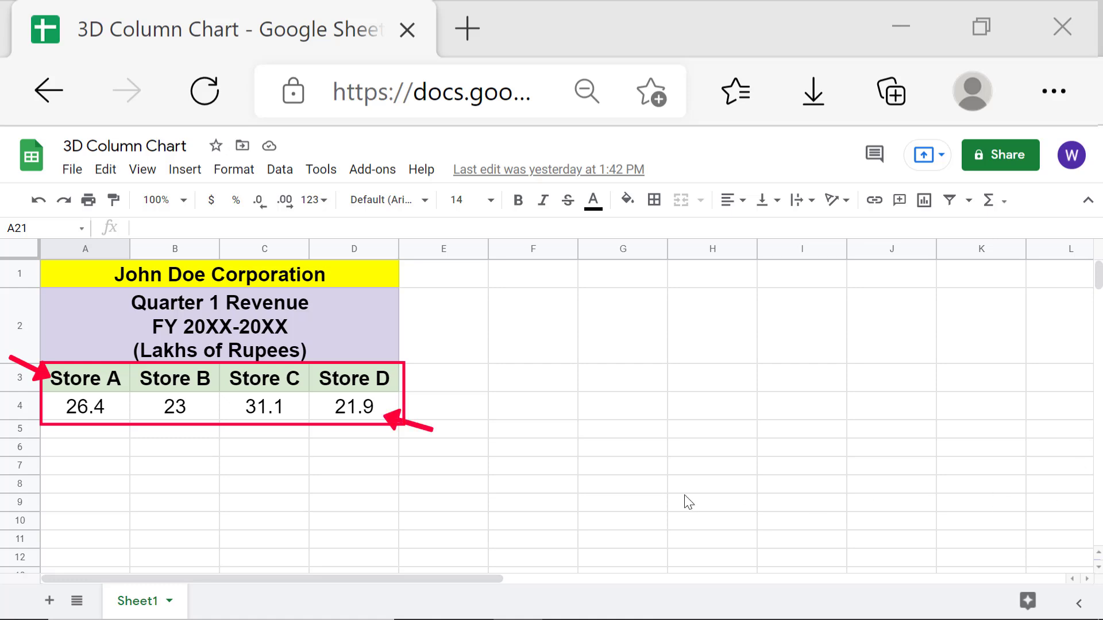
Insert a column chart from the Store A–D revenue range A3:D4.
{"action": "left_click", "coordinate": [114, 384]}
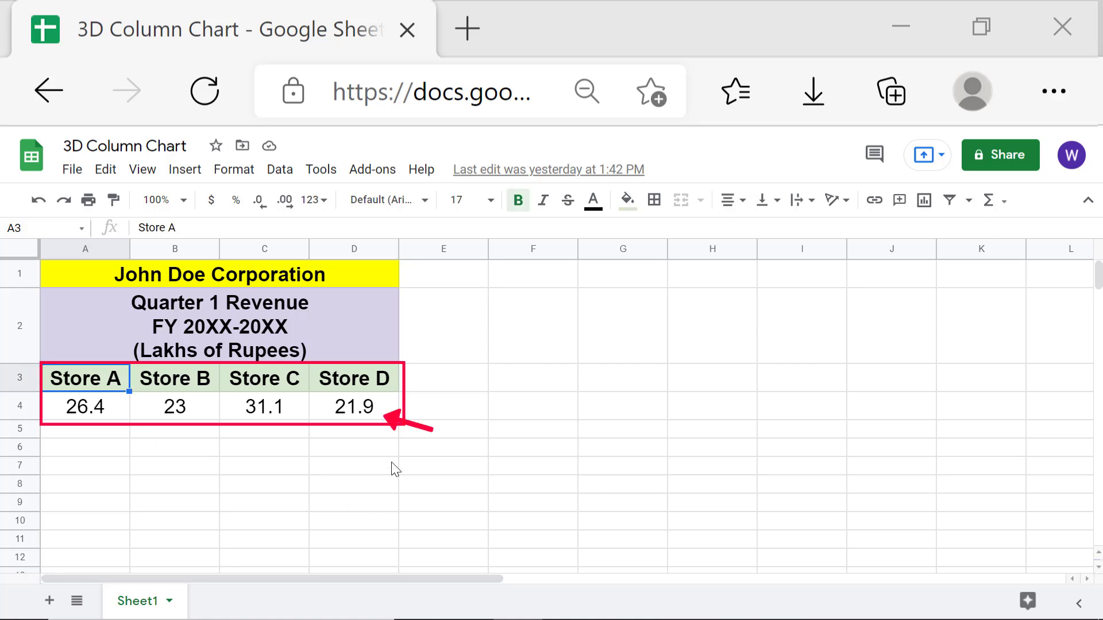
{"action": "left_click", "coordinate": [357, 410], "text": "shift"}
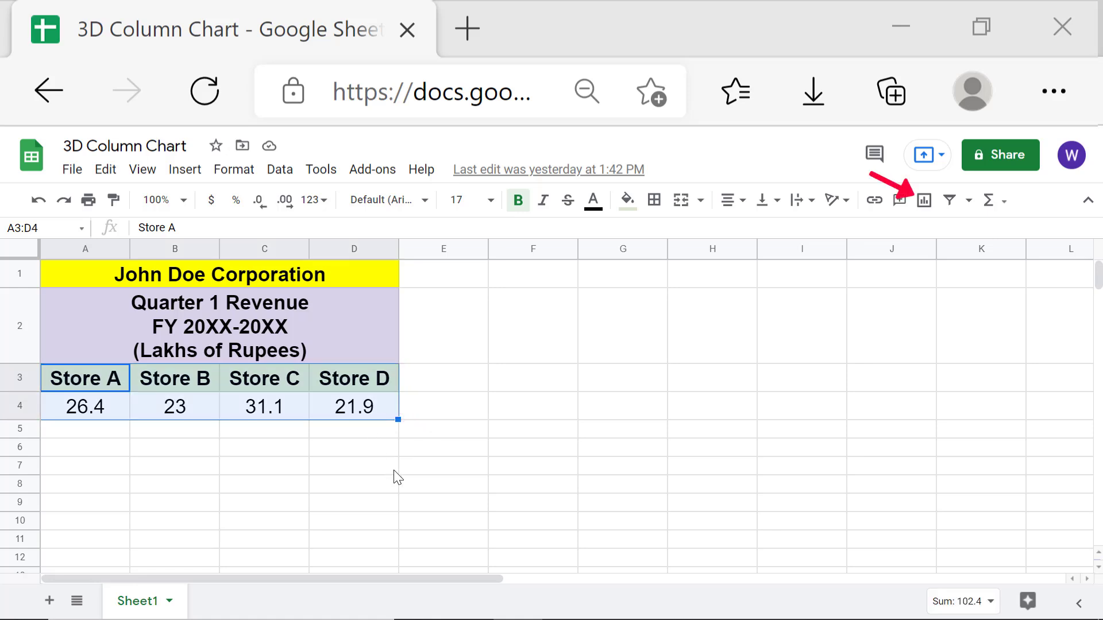
{"action": "left_click", "coordinate": [927, 202]}
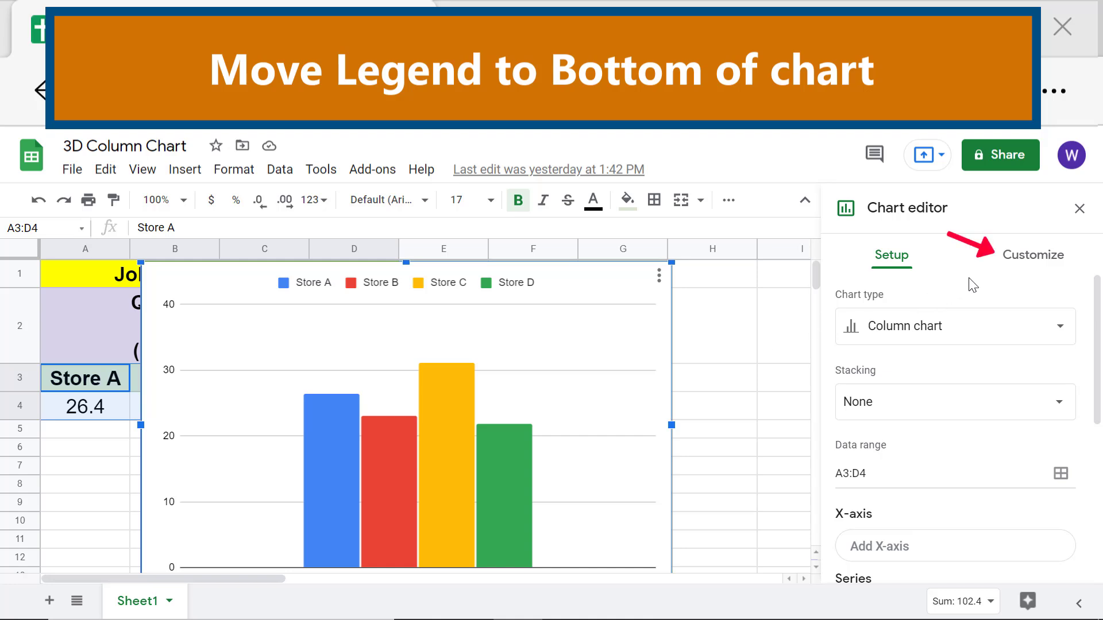
Set the chart legend position to Bottom, beneath the Store A–D columns.
{"action": "left_click", "coordinate": [1031, 256]}
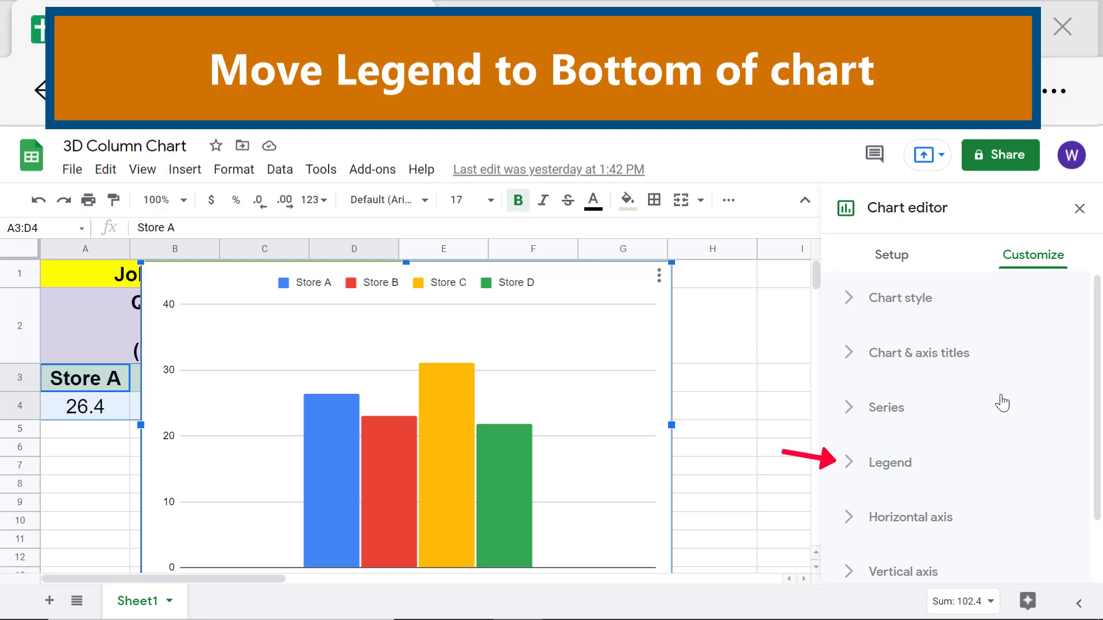
{"action": "left_click", "coordinate": [954, 470]}
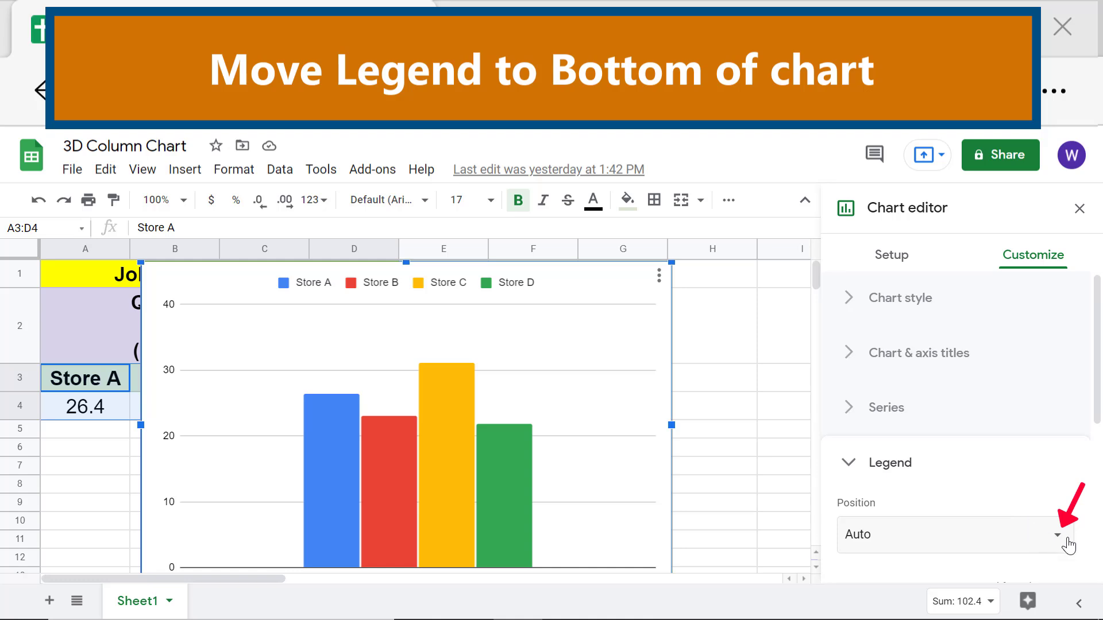
{"action": "left_click", "coordinate": [1064, 543]}
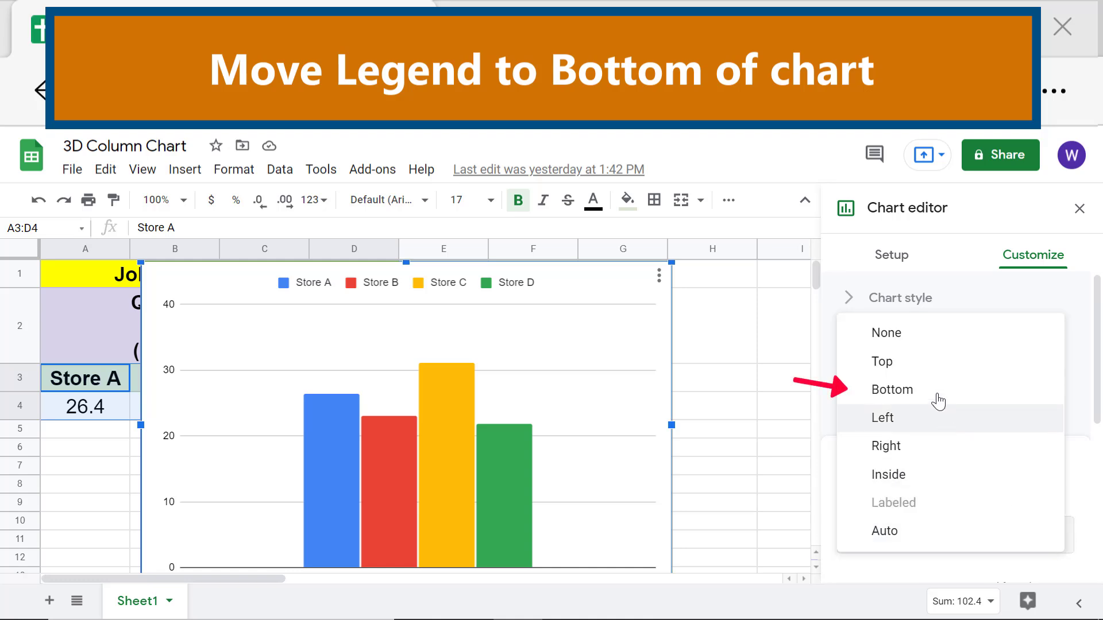
{"action": "left_click", "coordinate": [876, 390]}
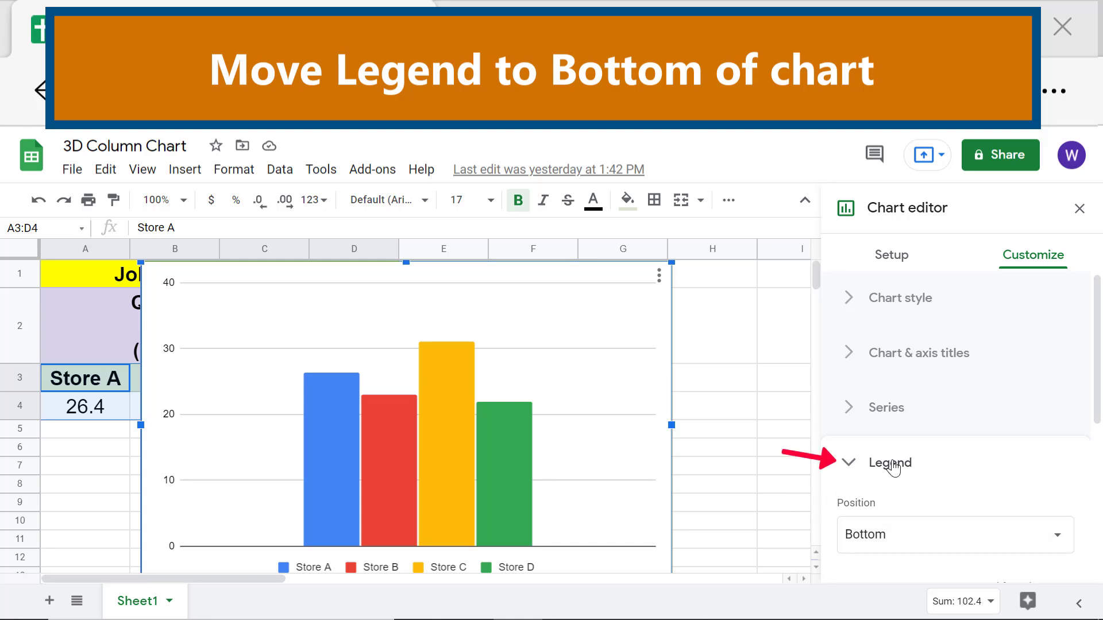
{"action": "left_click", "coordinate": [892, 463]}
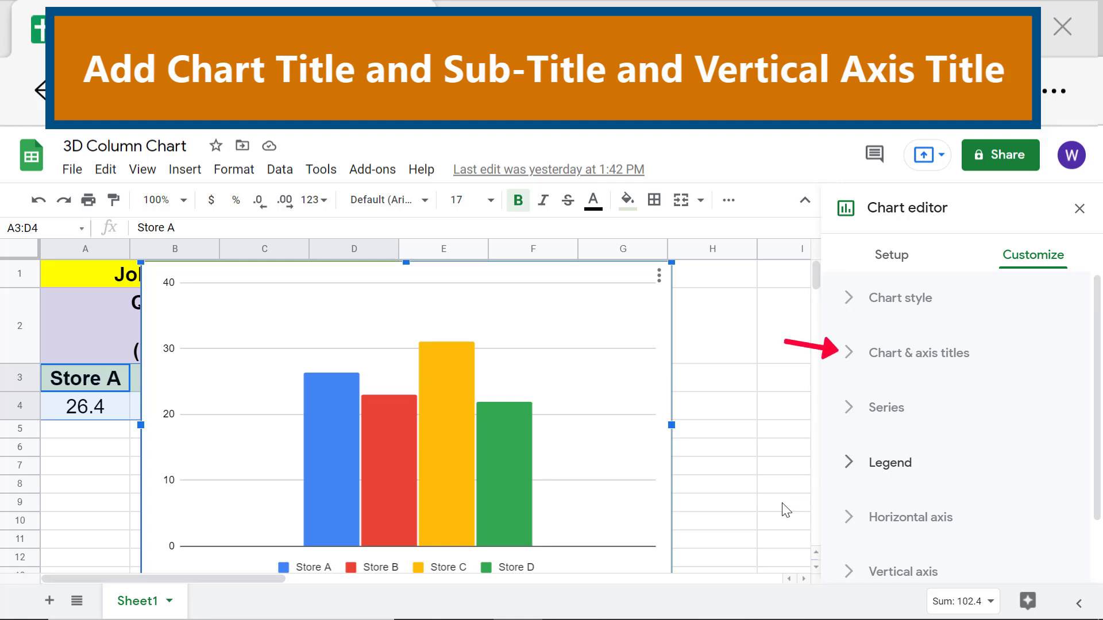
Enter the company name from row 1 as the chart title.
{"action": "left_click", "coordinate": [946, 367]}
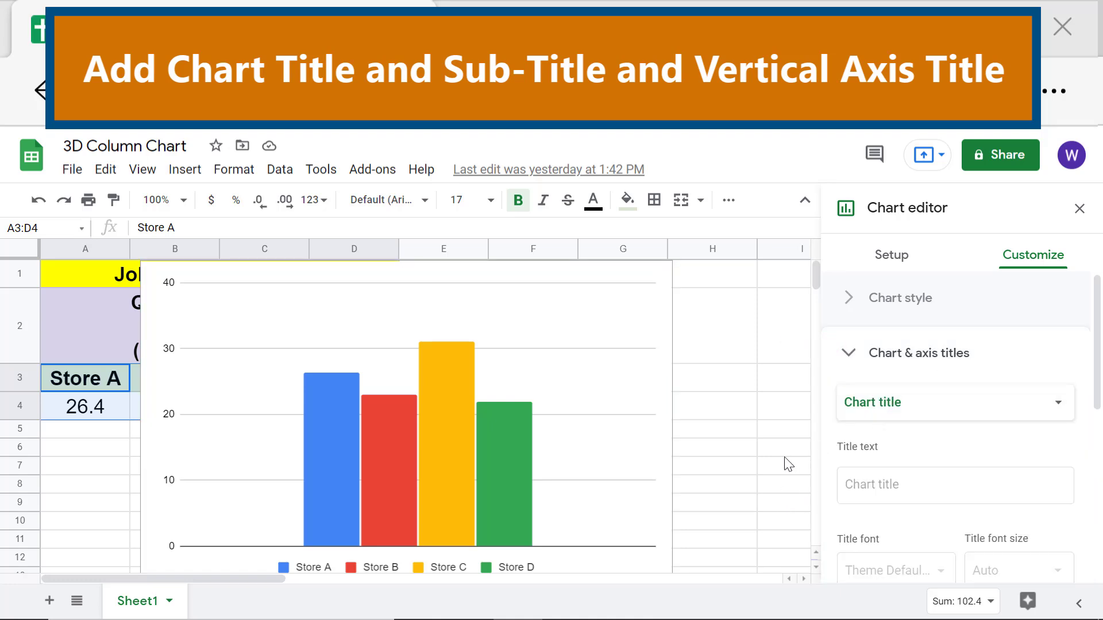
{"action": "left_click", "coordinate": [859, 482]}
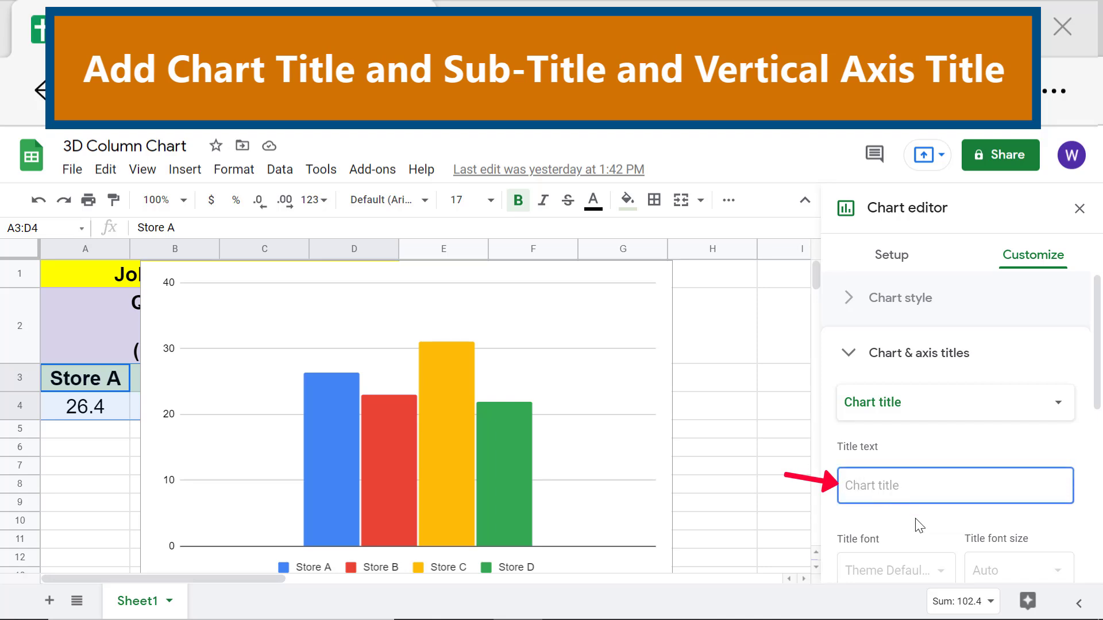
{"action": "type", "text": "John Doe Cor"}
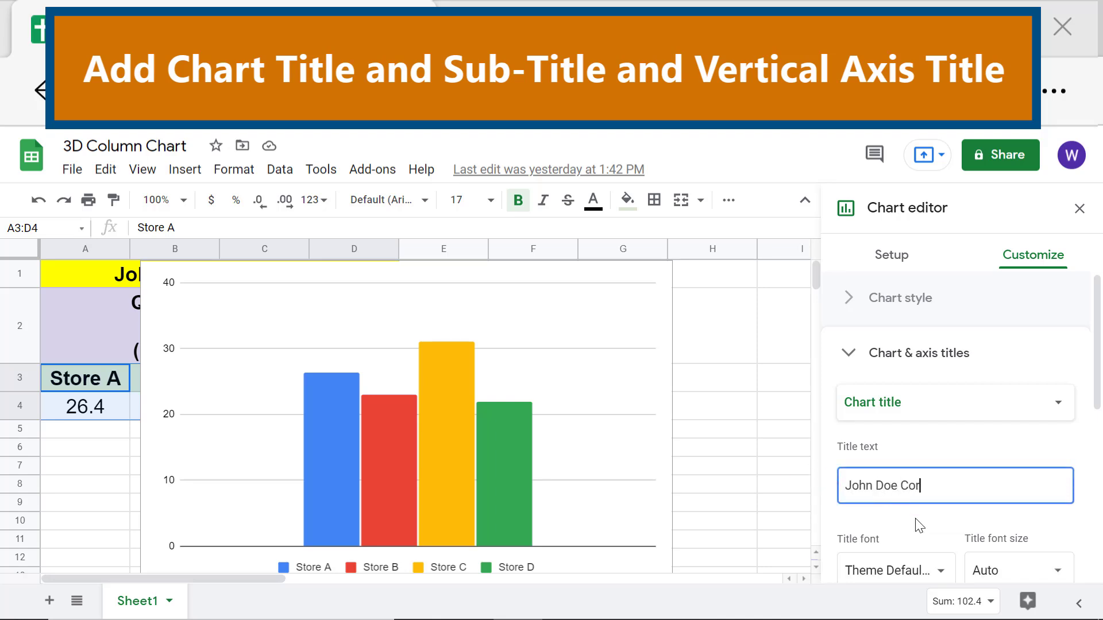
{"action": "type", "text": "poration"}
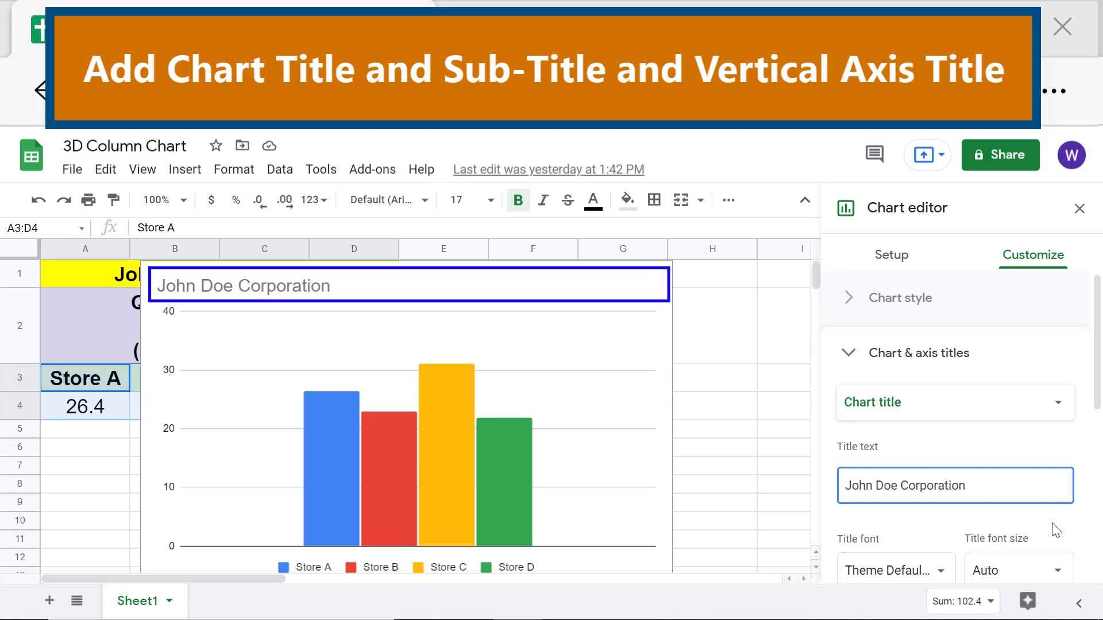
{"action": "left_click", "coordinate": [1056, 530]}
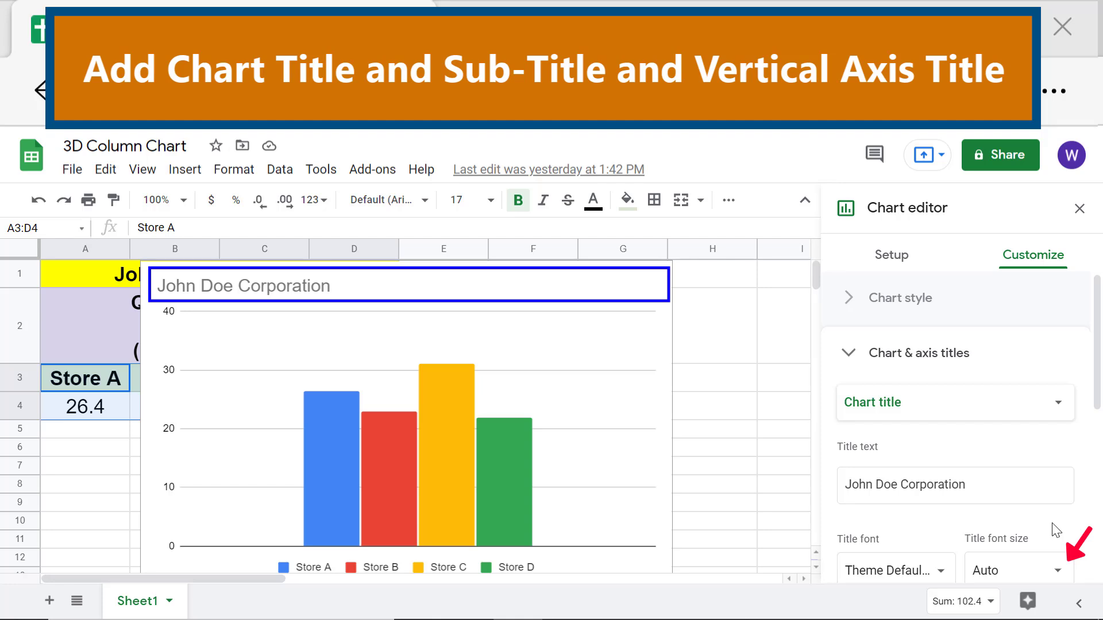
Format the chart title as size 20, orange, bold and centred.
{"action": "left_click", "coordinate": [1058, 572]}
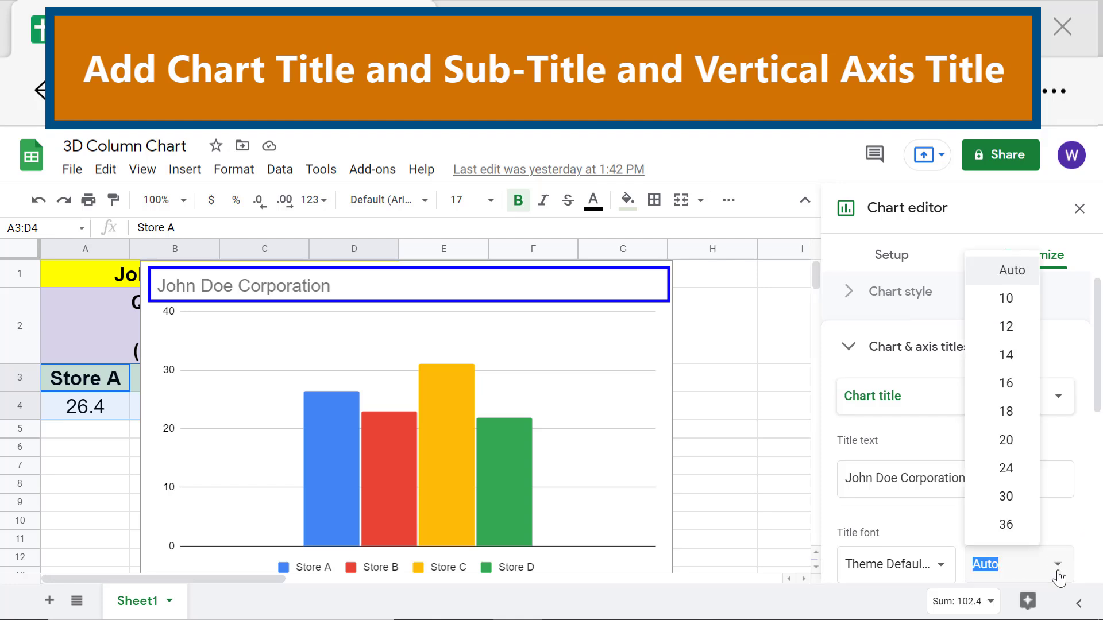
{"action": "left_click", "coordinate": [1014, 448]}
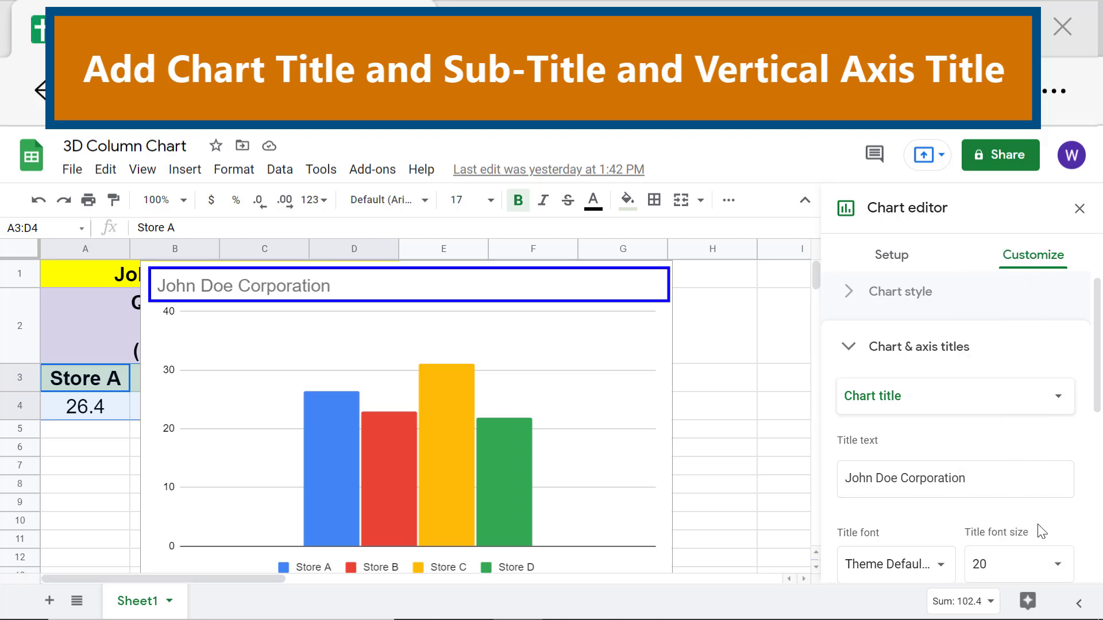
{"action": "scroll", "coordinate": [1043, 529], "scroll_direction": "down", "scroll_amount": 2}
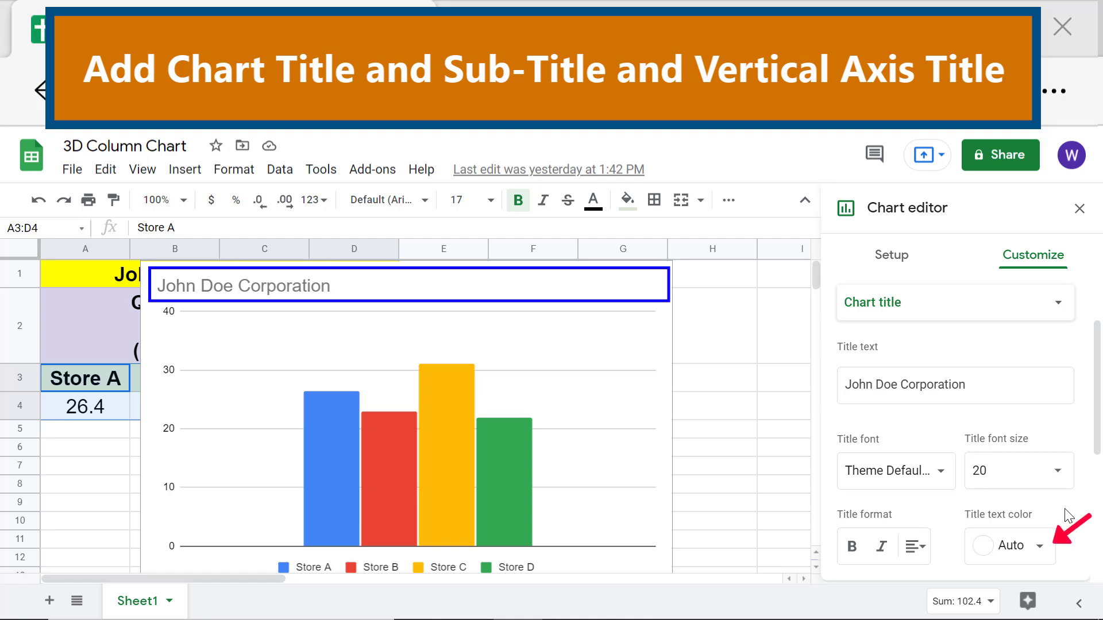
{"action": "left_click", "coordinate": [1034, 547]}
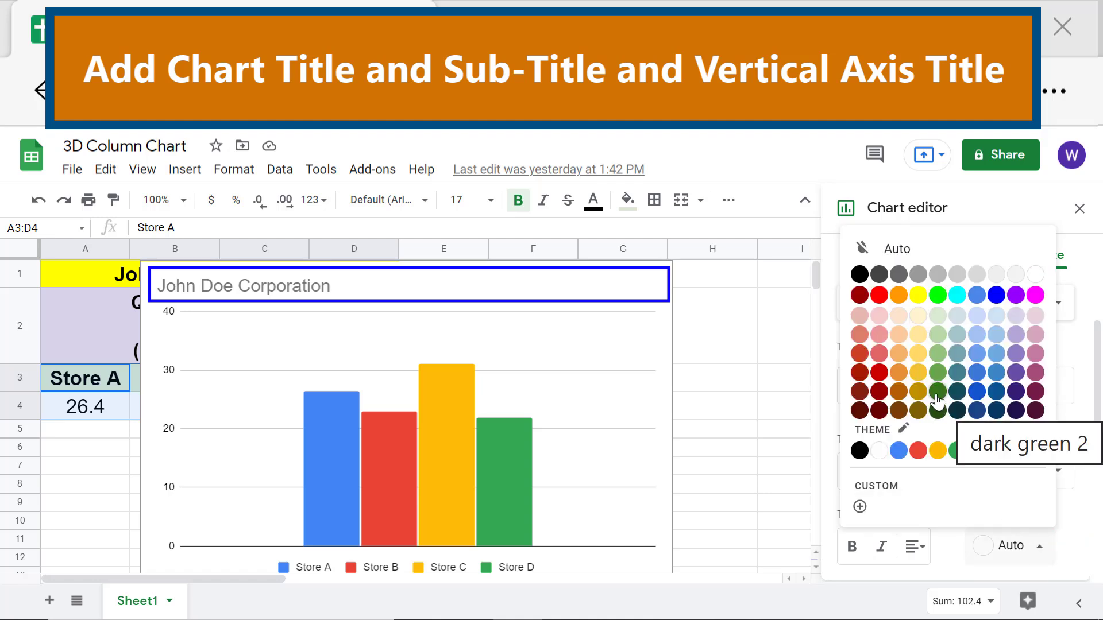
{"action": "left_click", "coordinate": [900, 375]}
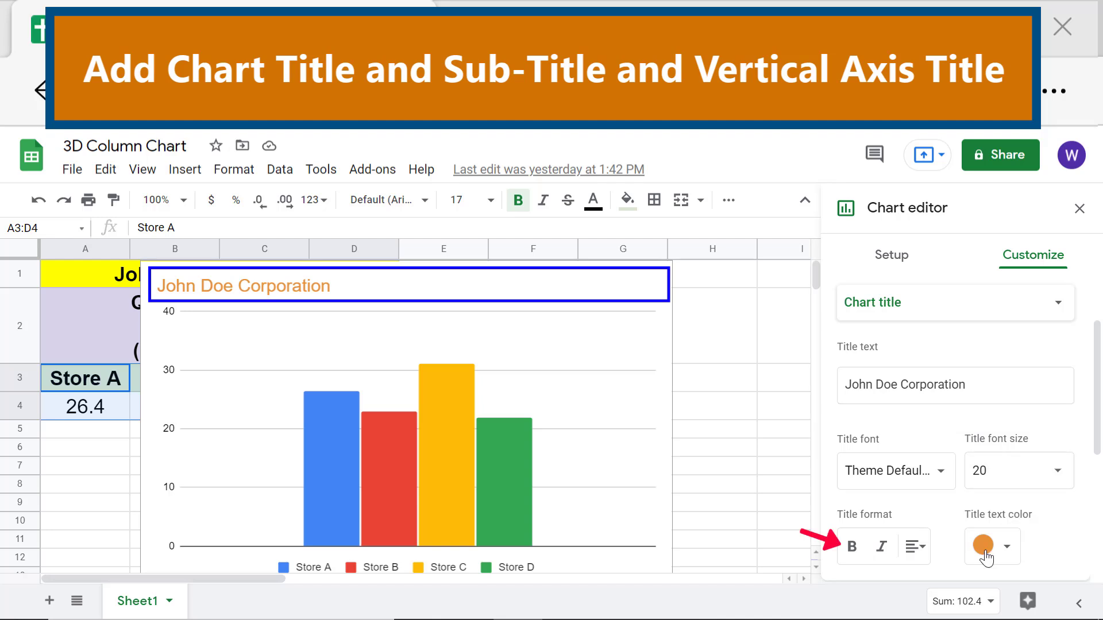
{"action": "left_click", "coordinate": [852, 547]}
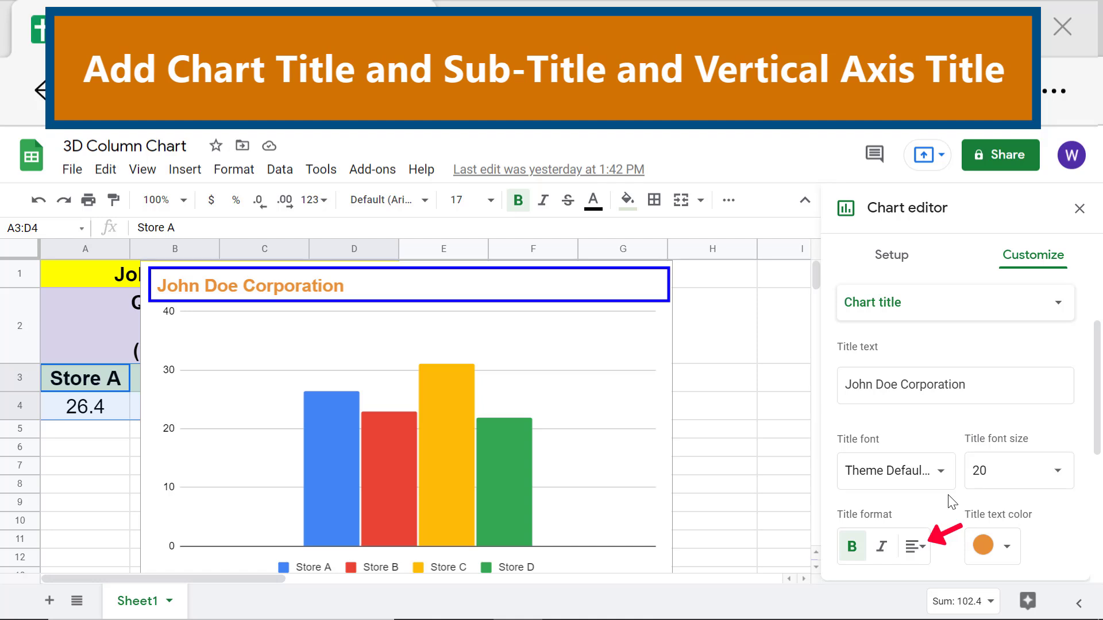
{"action": "left_click", "coordinate": [921, 548]}
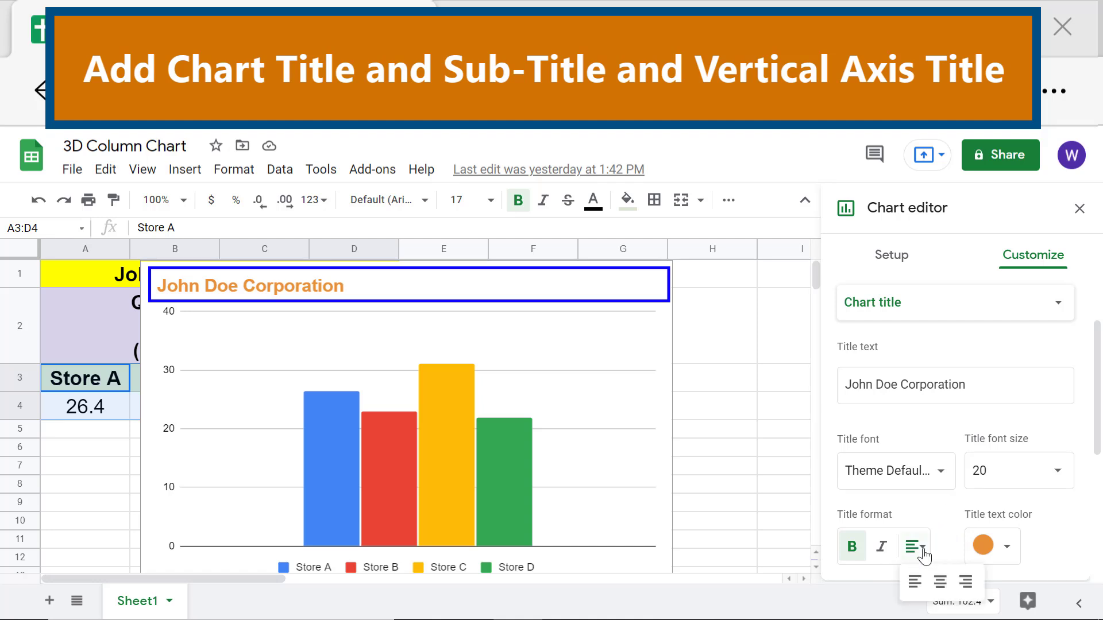
{"action": "left_click", "coordinate": [939, 582]}
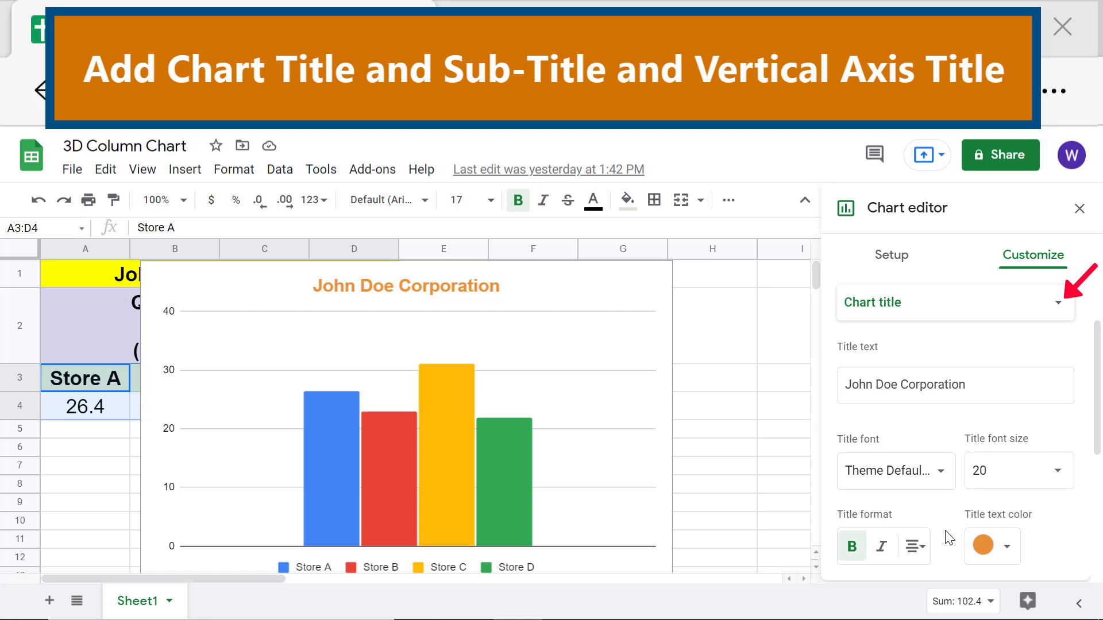
Add the chart subtitle 'Quarter 1 Revenue FY 20XX-20XX'.
{"action": "left_click", "coordinate": [949, 310]}
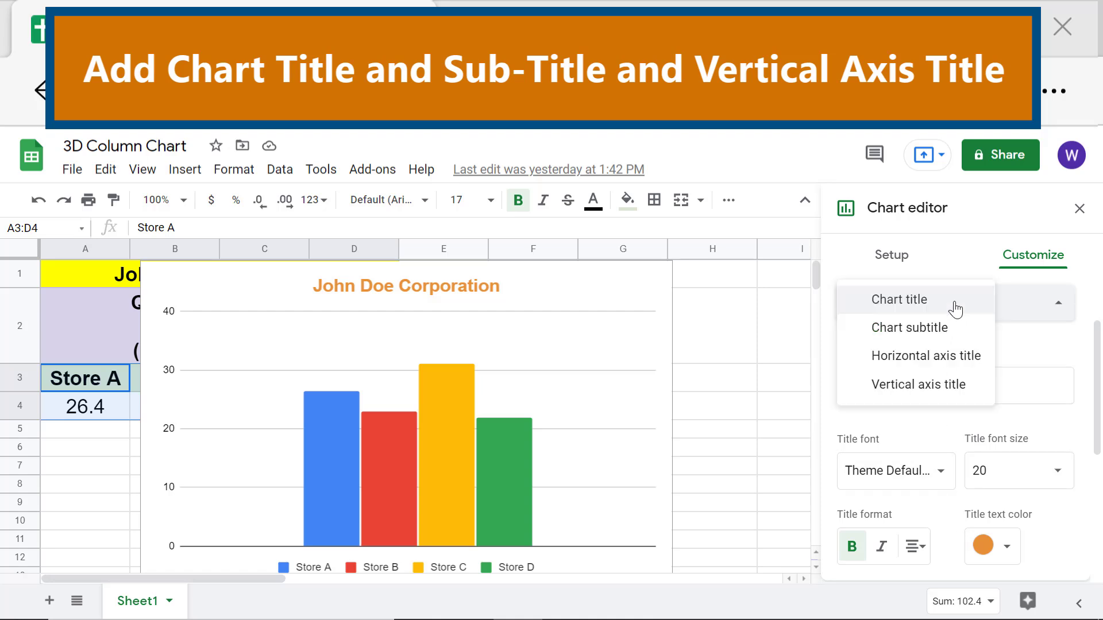
{"action": "left_click", "coordinate": [961, 331]}
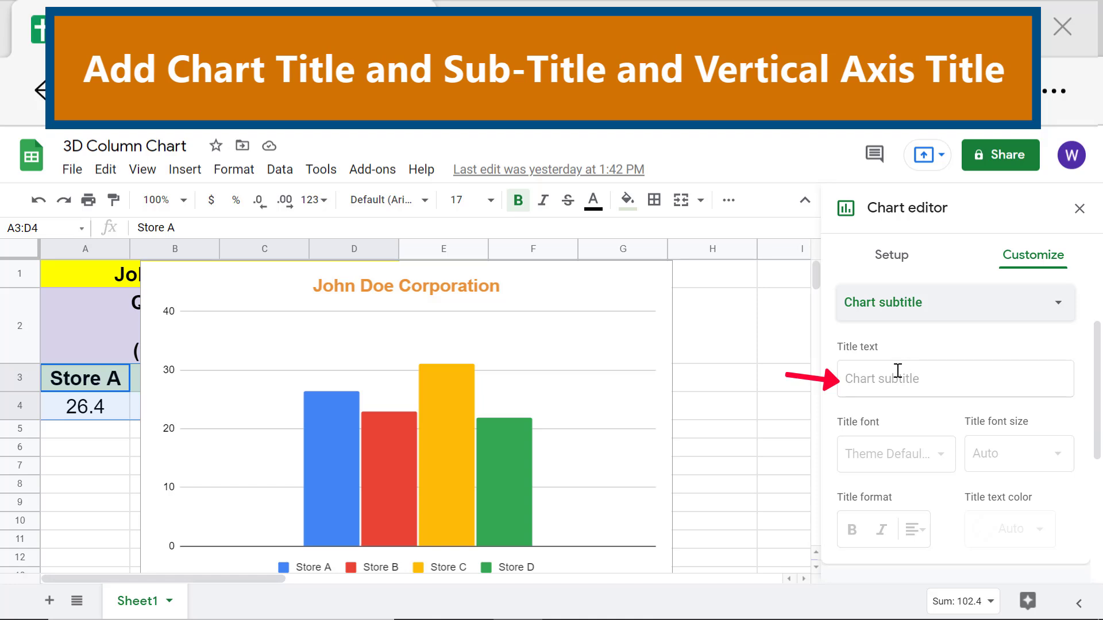
{"action": "left_click", "coordinate": [875, 379]}
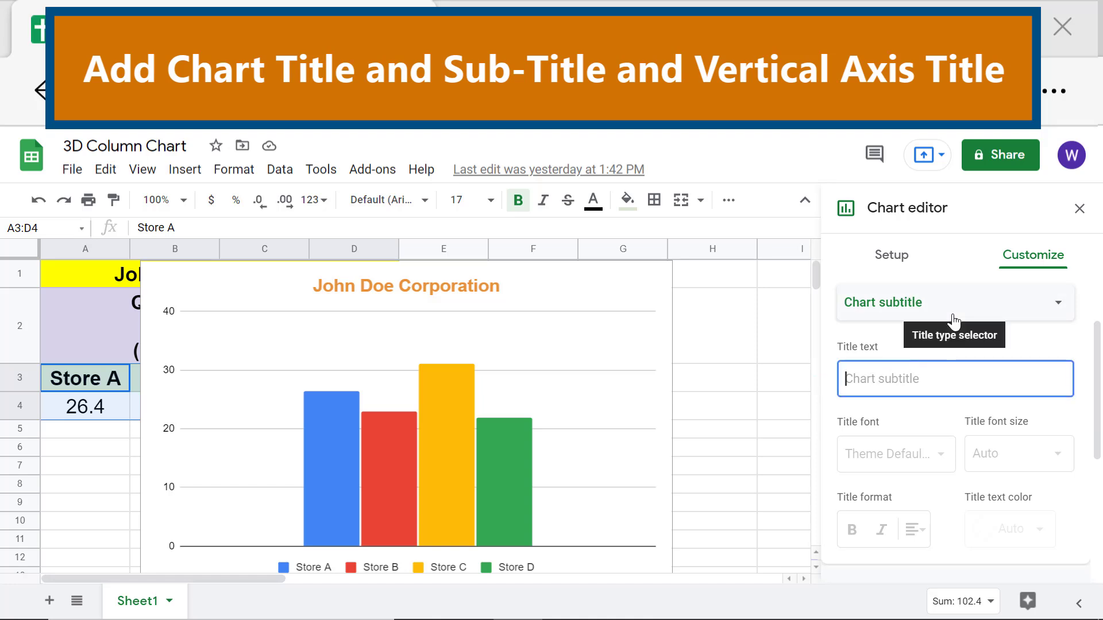
{"action": "type", "text": "Quarter 1 "}
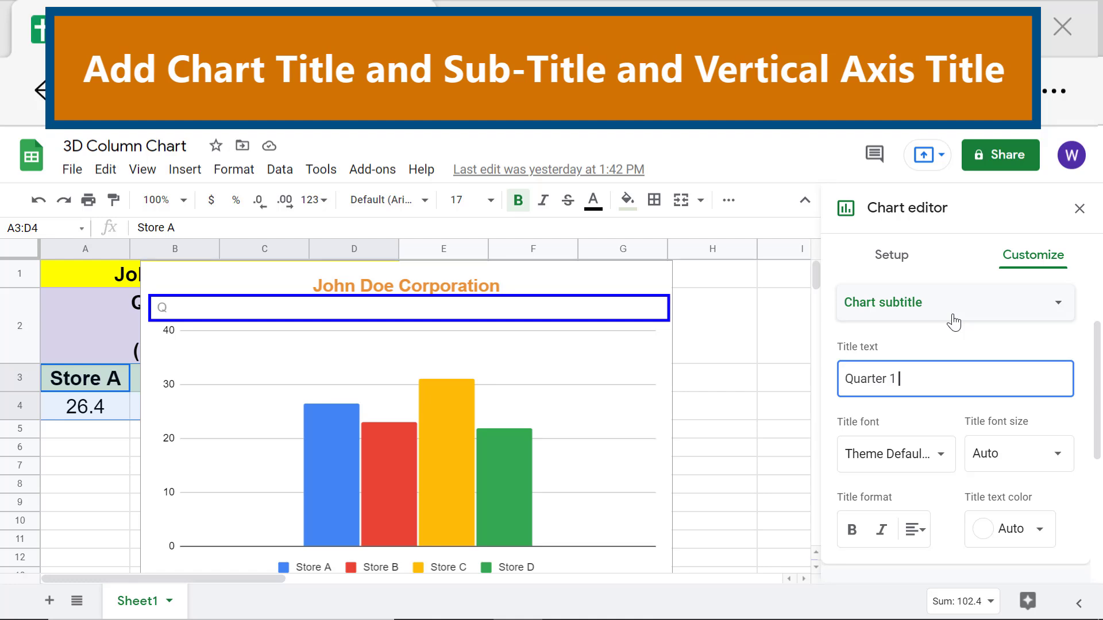
{"action": "type", "text": "Revenue FY 20XX-20XX"}
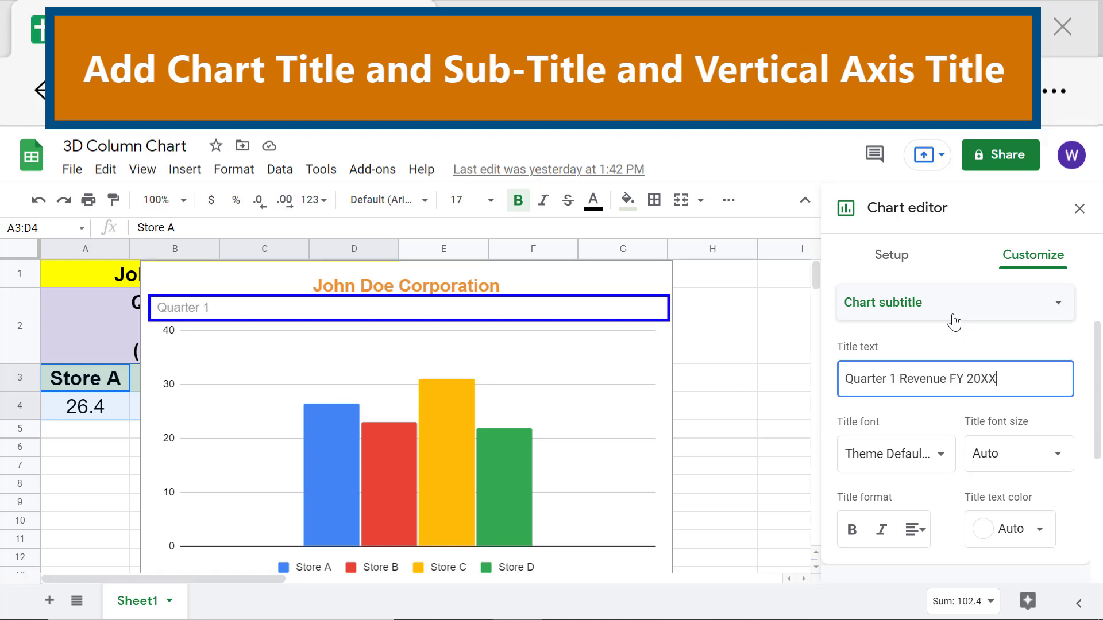
{"action": "left_click", "coordinate": [1056, 422]}
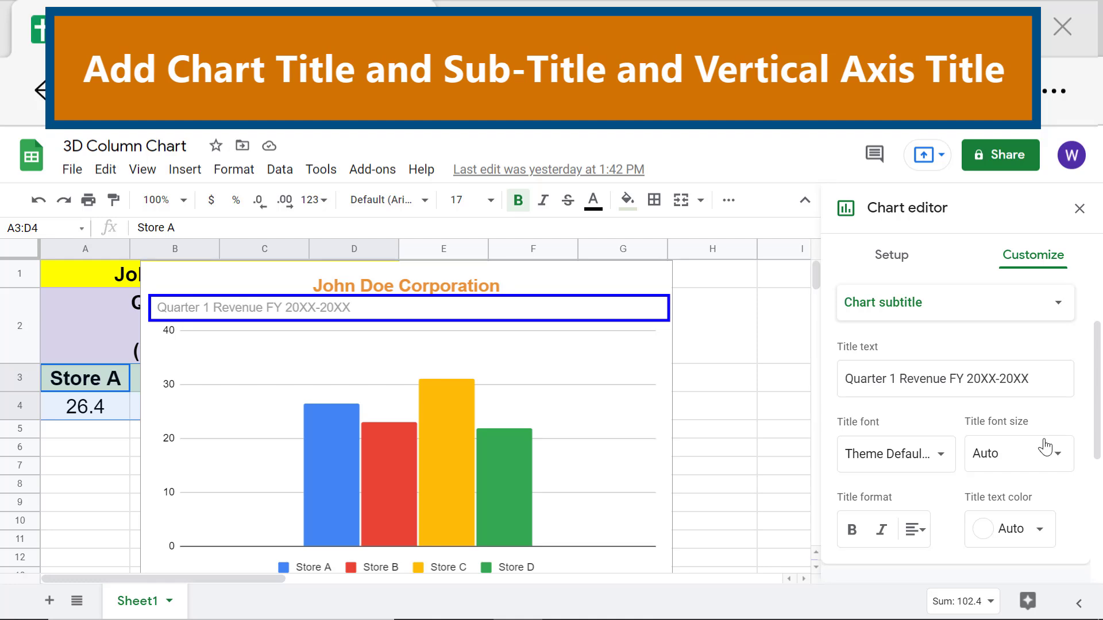
Format the subtitle as size 18, blue, bold and centred.
{"action": "left_click", "coordinate": [1037, 454]}
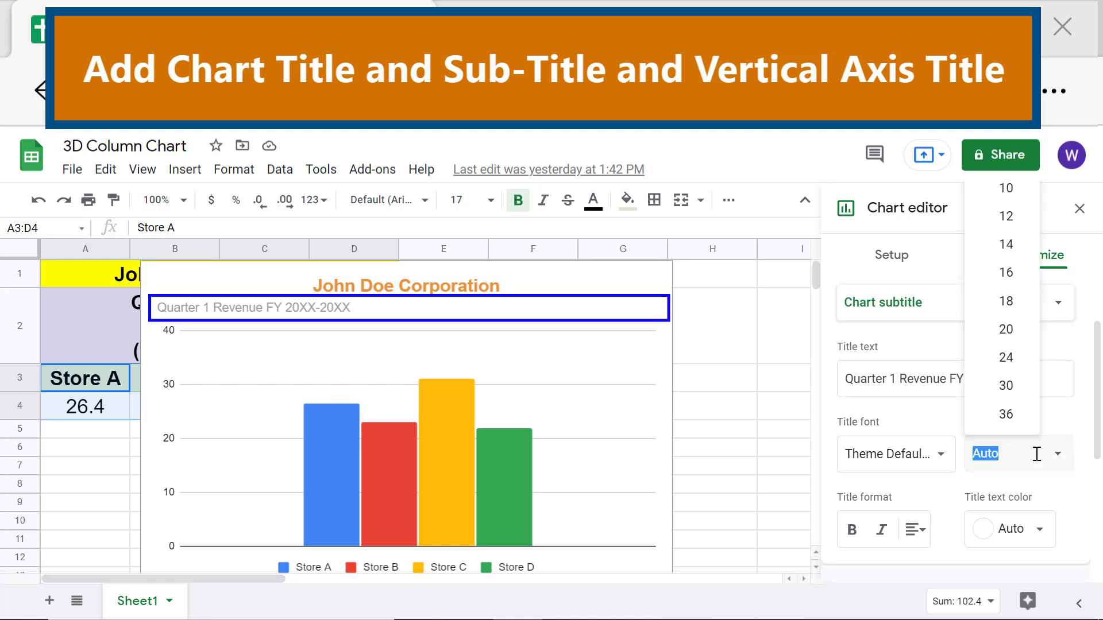
{"action": "left_click", "coordinate": [1005, 301]}
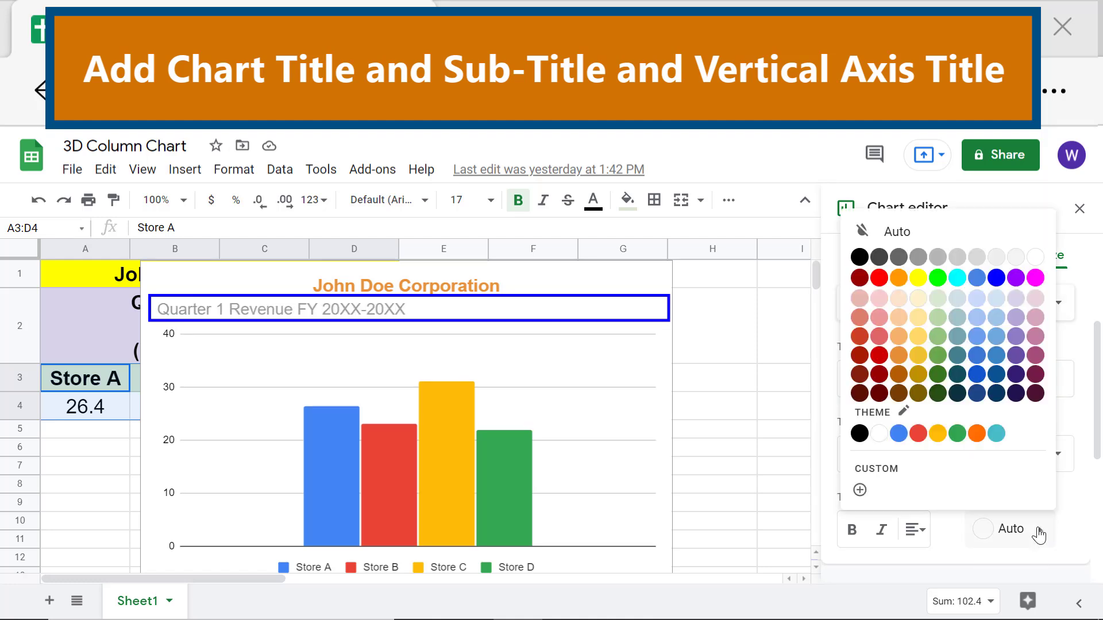
{"action": "left_click", "coordinate": [977, 355]}
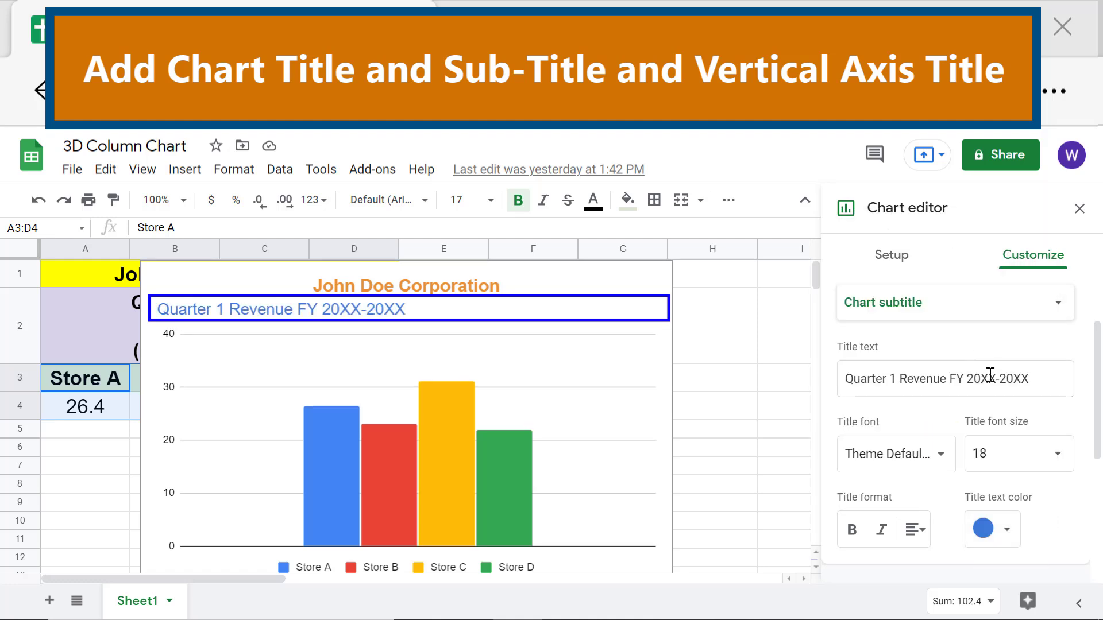
{"action": "left_click", "coordinate": [852, 530]}
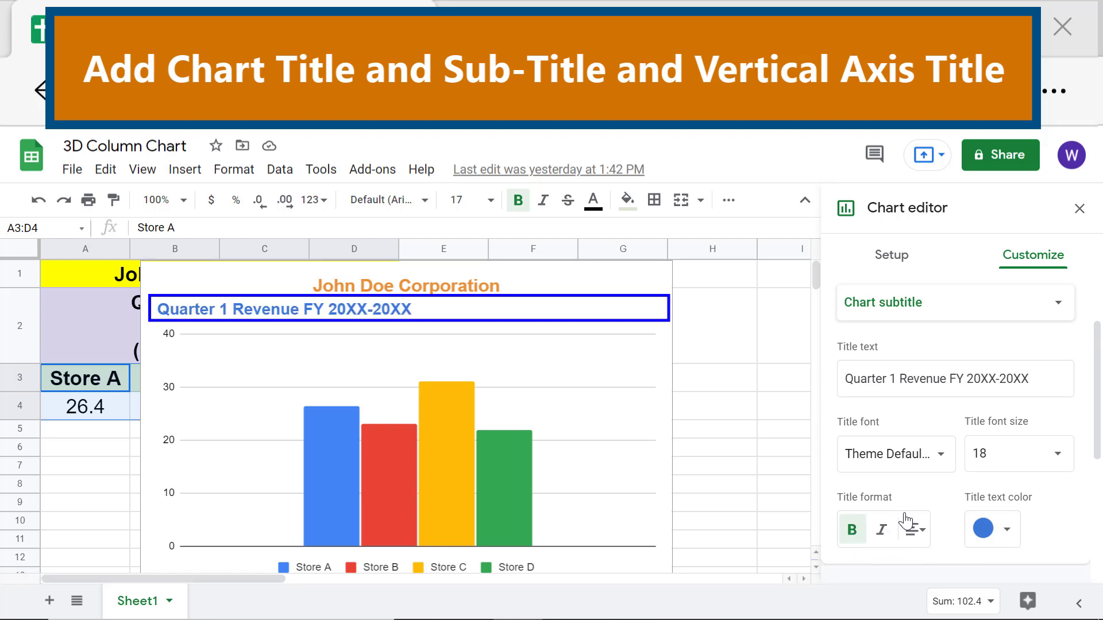
{"action": "left_click", "coordinate": [925, 534]}
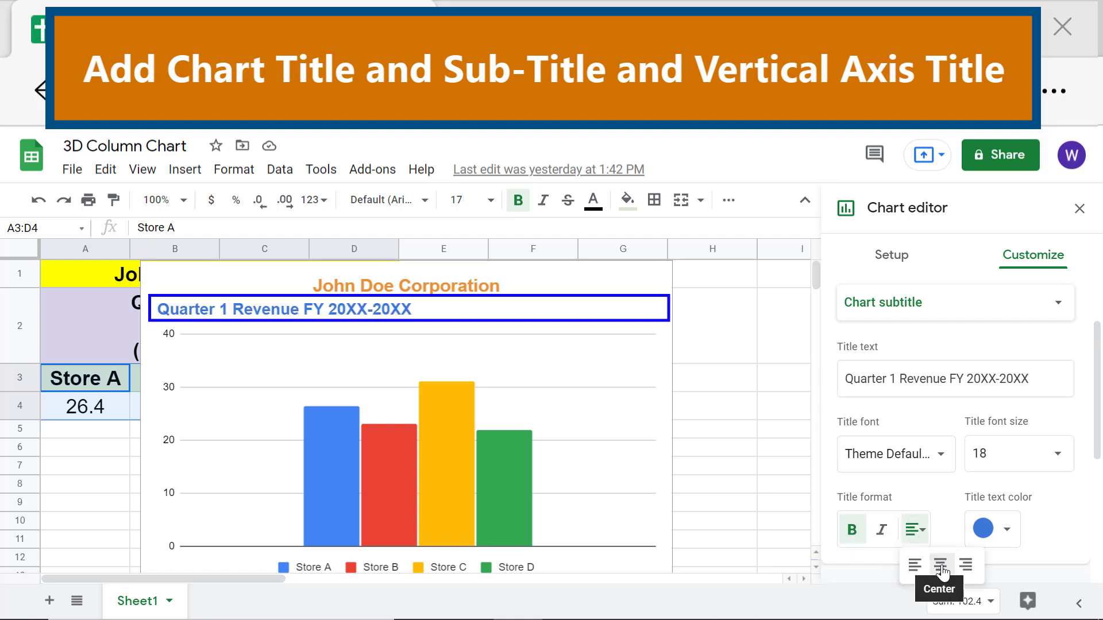
{"action": "left_click", "coordinate": [941, 563]}
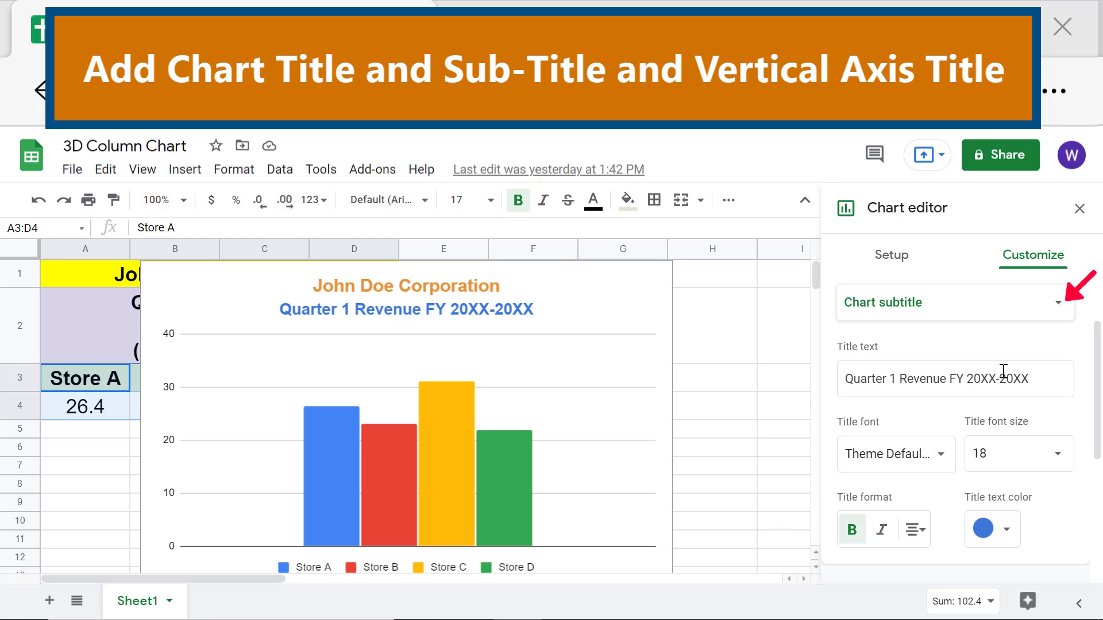
Title the vertical axis 'Revenue (Lakhs of Rupees)'.
{"action": "left_click", "coordinate": [1061, 304]}
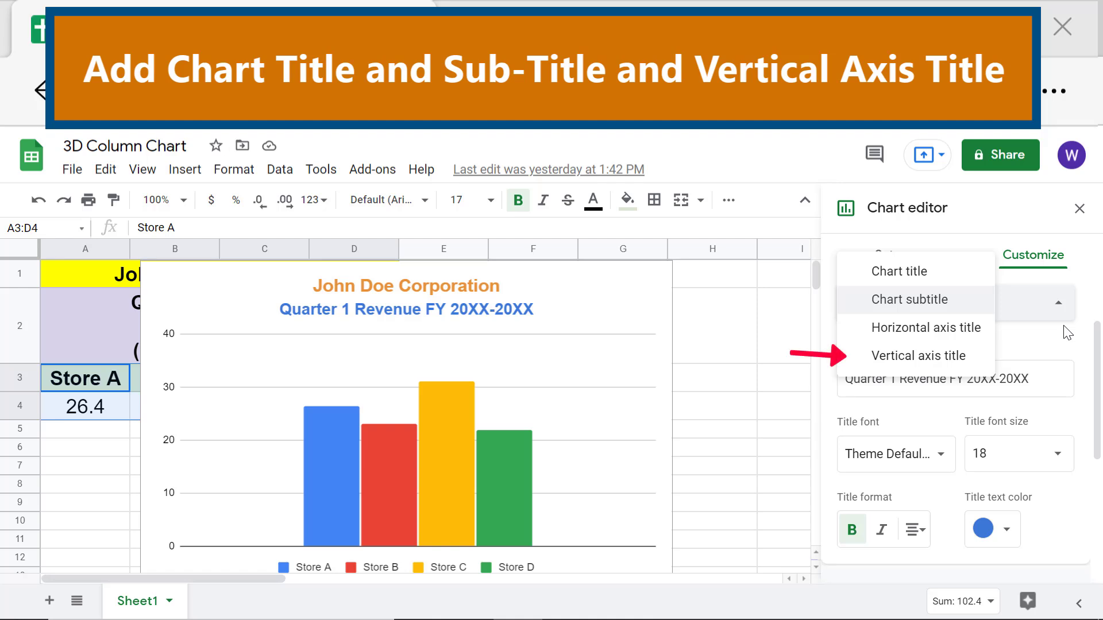
{"action": "left_click", "coordinate": [950, 361]}
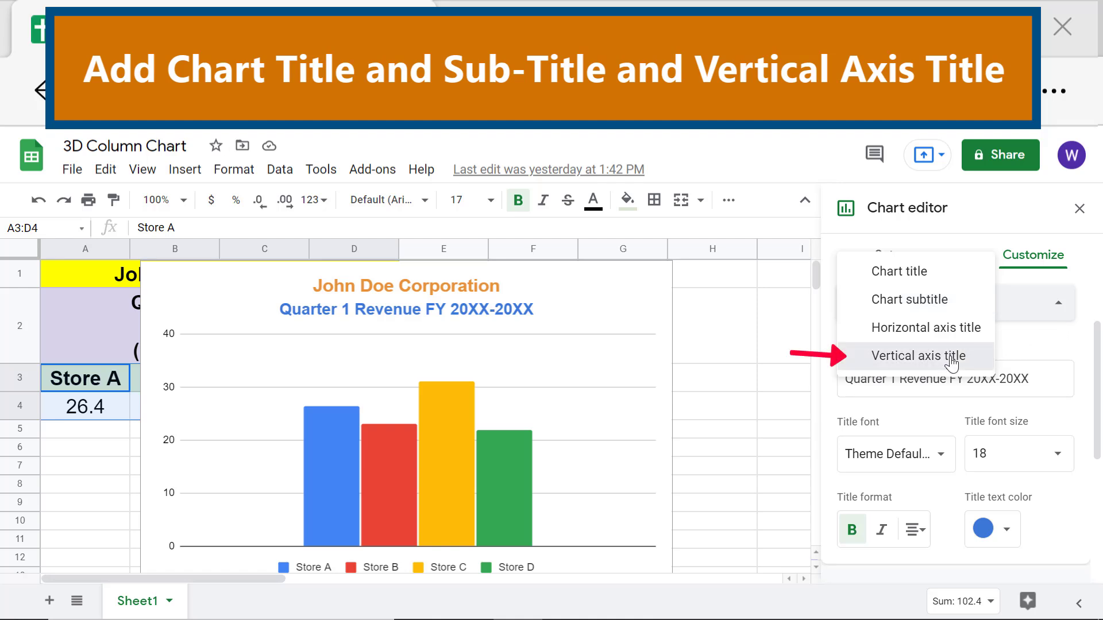
{"action": "left_click", "coordinate": [903, 376]}
{"action": "type", "text": "Revenue (Lakhs of Rupees)"}
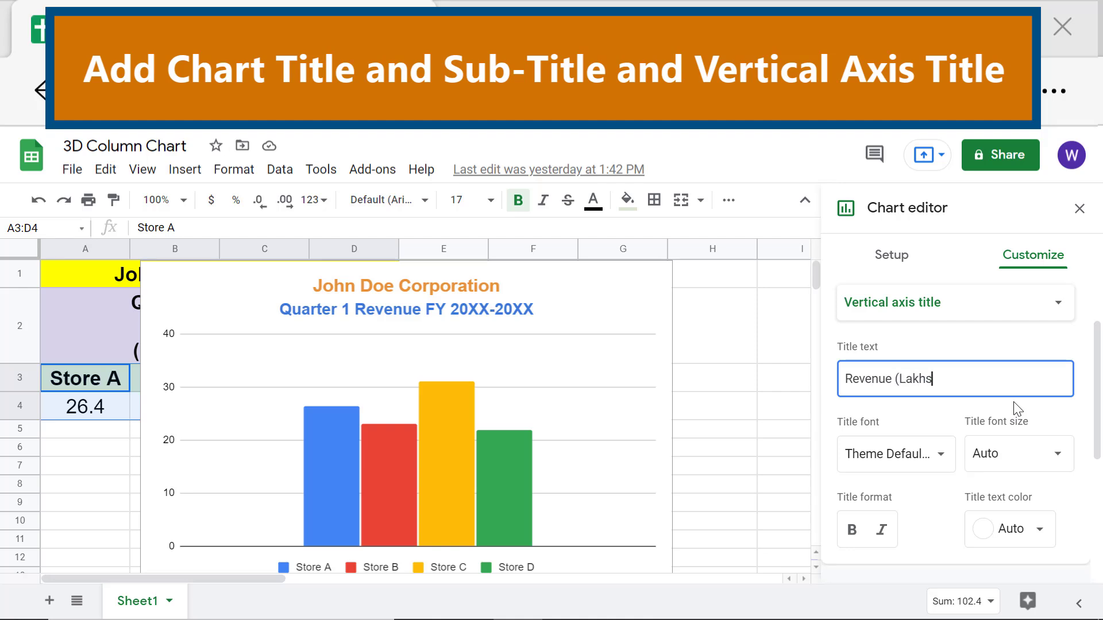
{"action": "left_click", "coordinate": [1029, 413]}
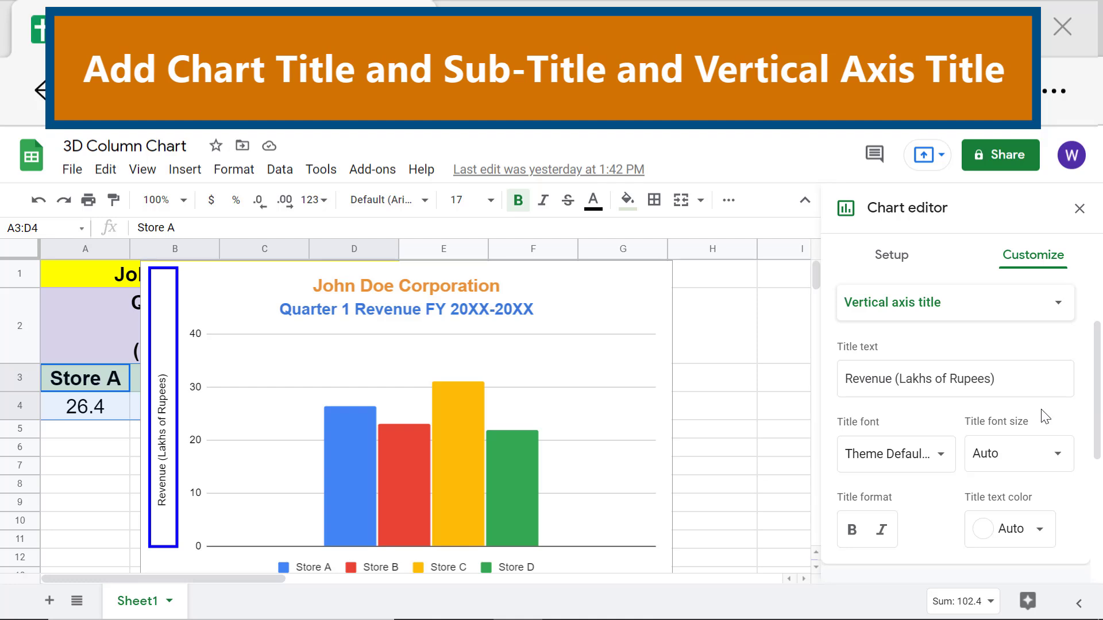
Make the vertical axis title bold at font size 18.
{"action": "left_click", "coordinate": [1031, 451]}
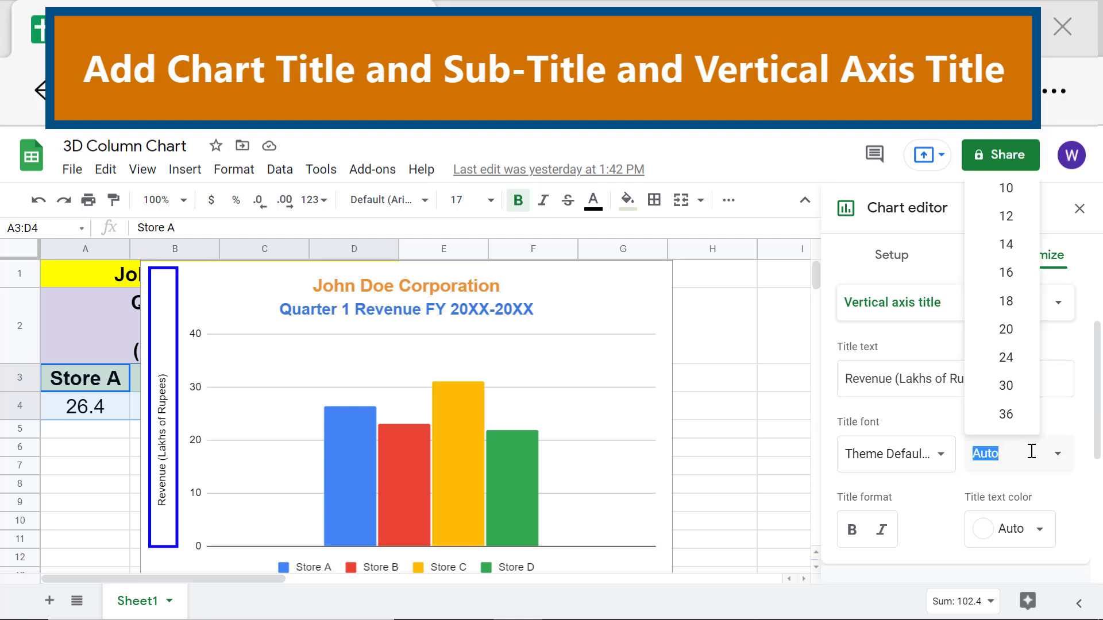
{"action": "left_click", "coordinate": [1010, 301]}
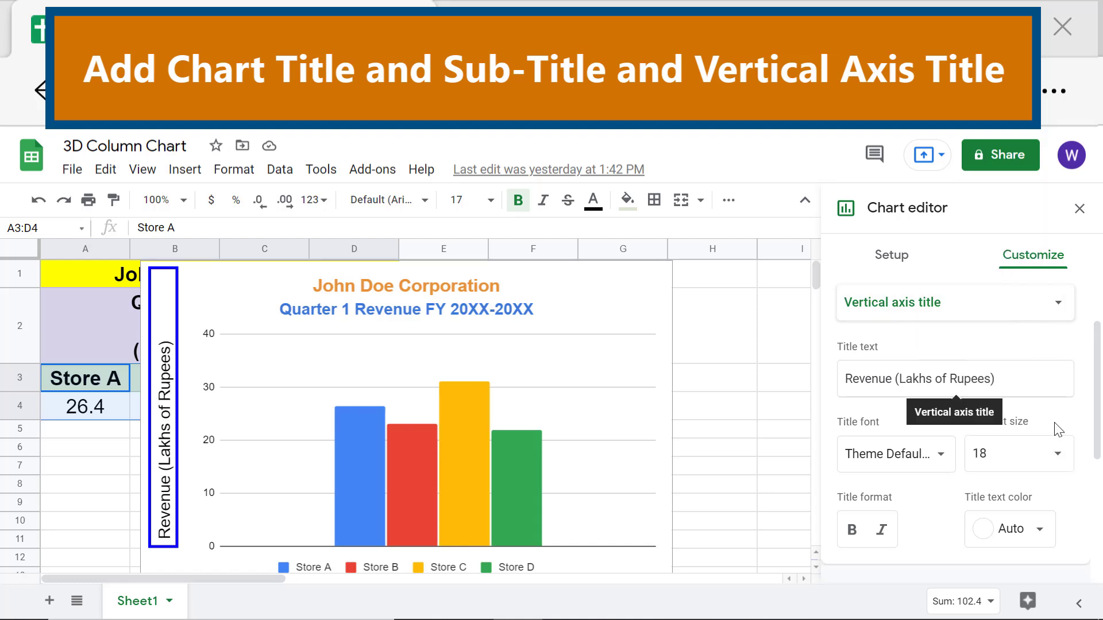
{"action": "left_click", "coordinate": [852, 530]}
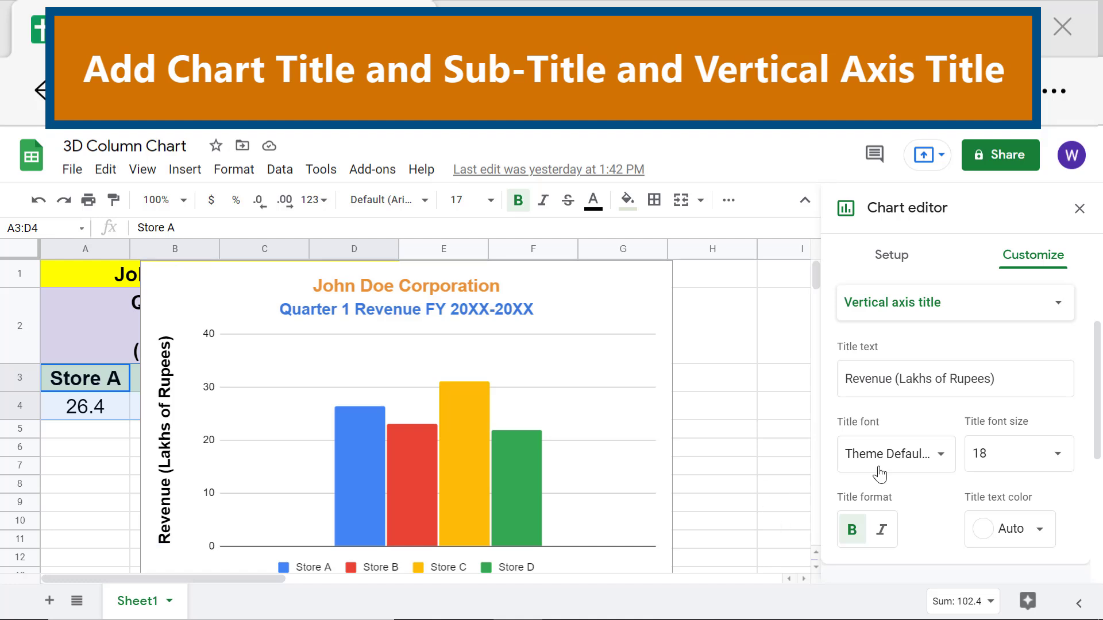
{"action": "left_click_drag", "start_coordinate": [1100, 389], "coordinate": [1100, 343]}
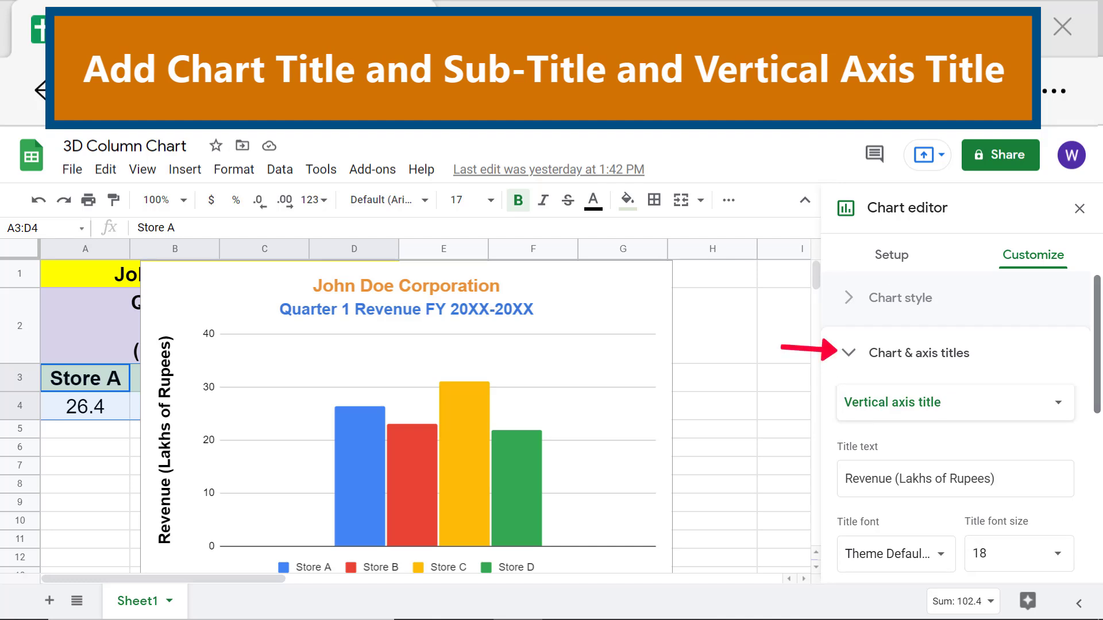
Enable the 3D option in Chart style so the columns render with depth.
{"action": "left_click", "coordinate": [851, 354]}
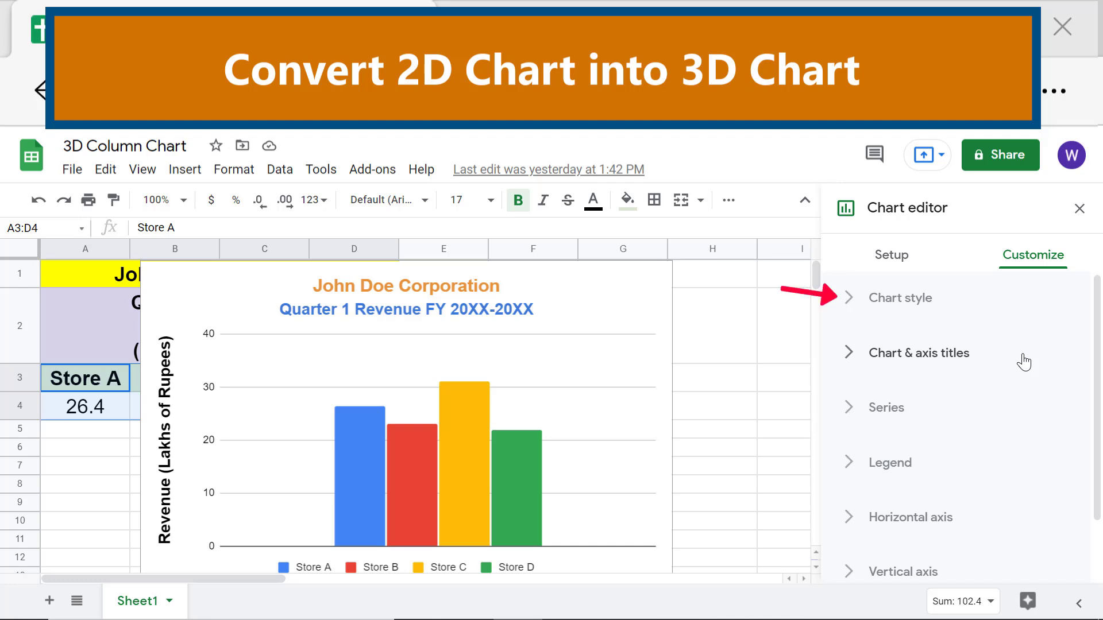
{"action": "left_click", "coordinate": [947, 300]}
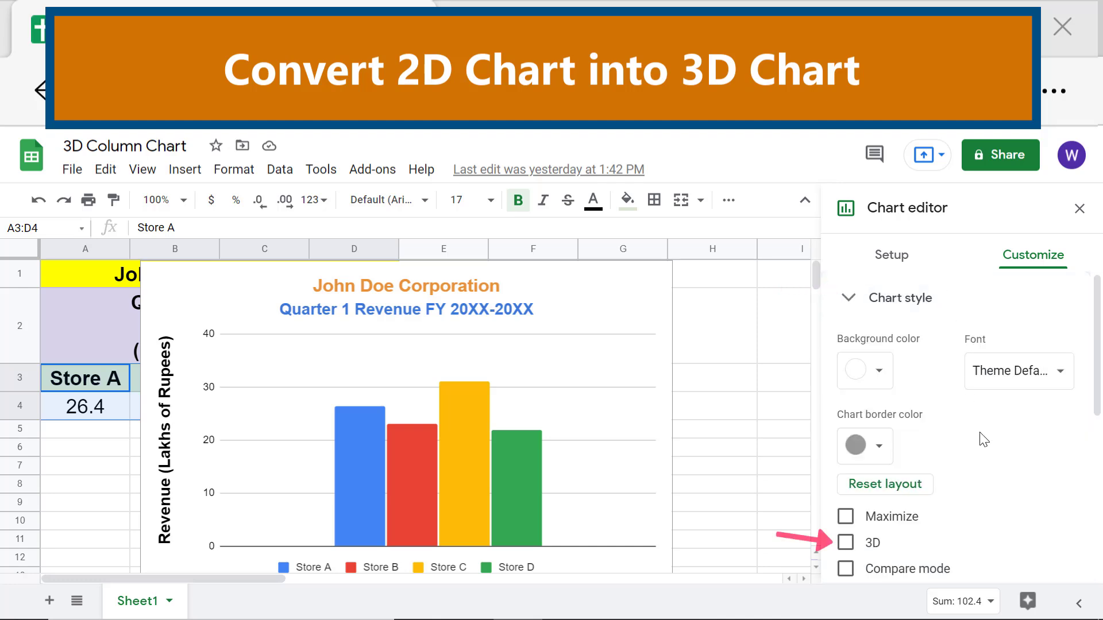
{"action": "left_click", "coordinate": [846, 543]}
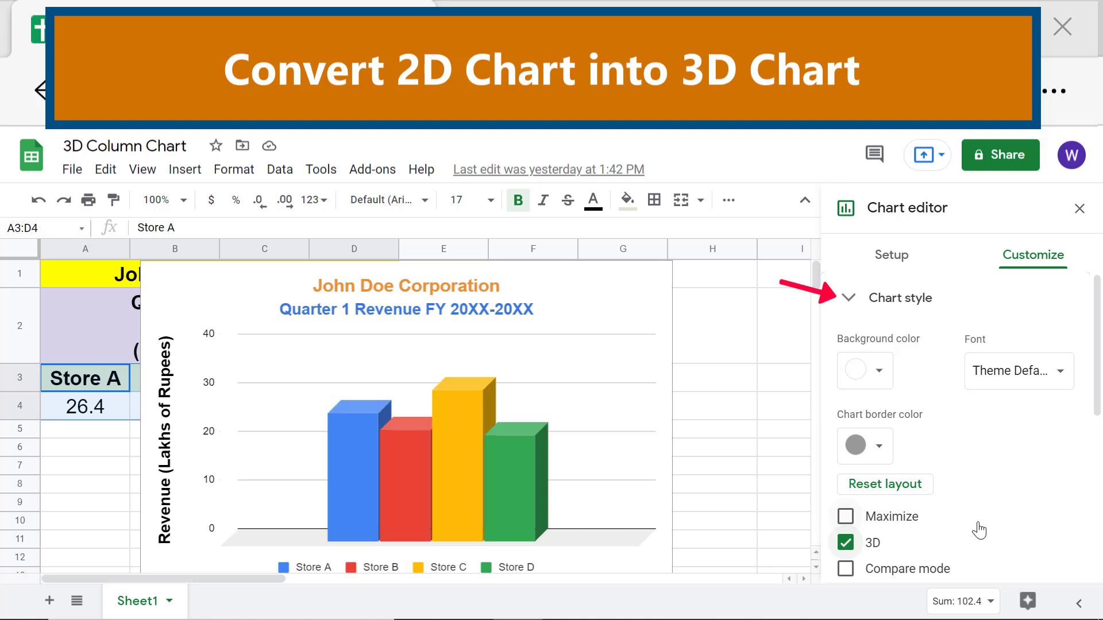
{"action": "left_click", "coordinate": [902, 304]}
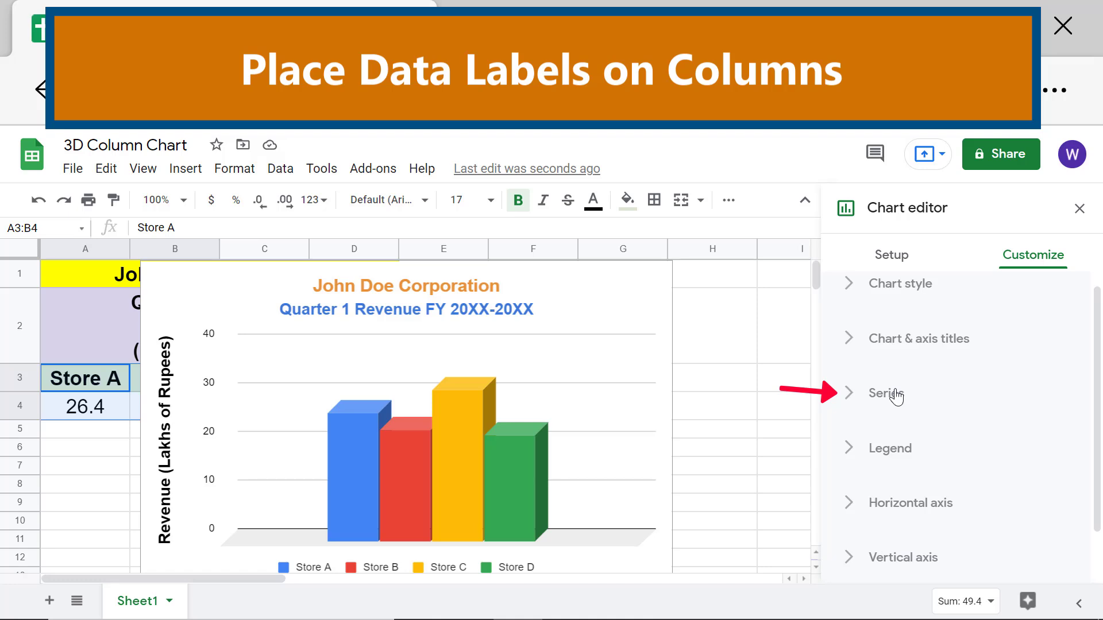
Show bold size-20 data labels (26.4, 23, 31.1, 21.9) on the series columns.
{"action": "left_click", "coordinate": [893, 395]}
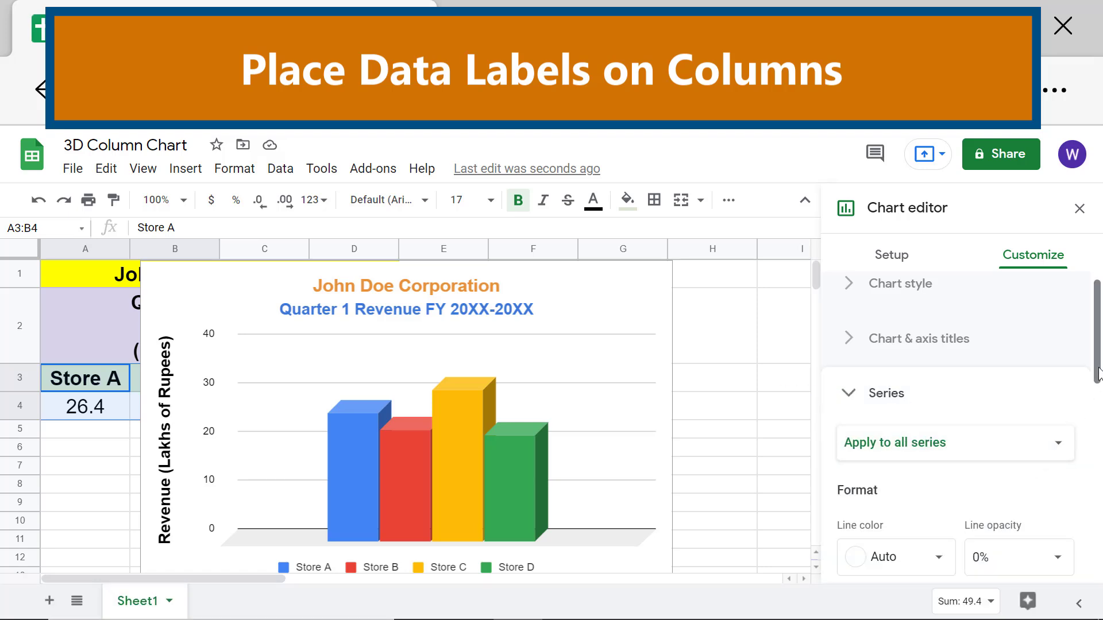
{"action": "left_click_drag", "start_coordinate": [1099, 371], "coordinate": [1098, 520]}
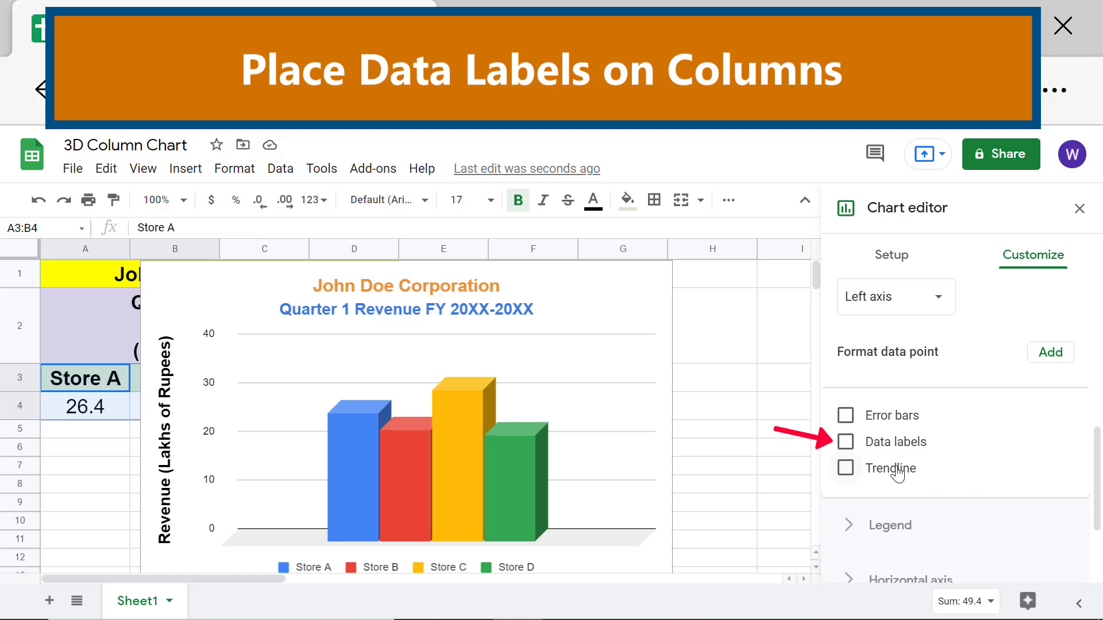
{"action": "left_click", "coordinate": [846, 444]}
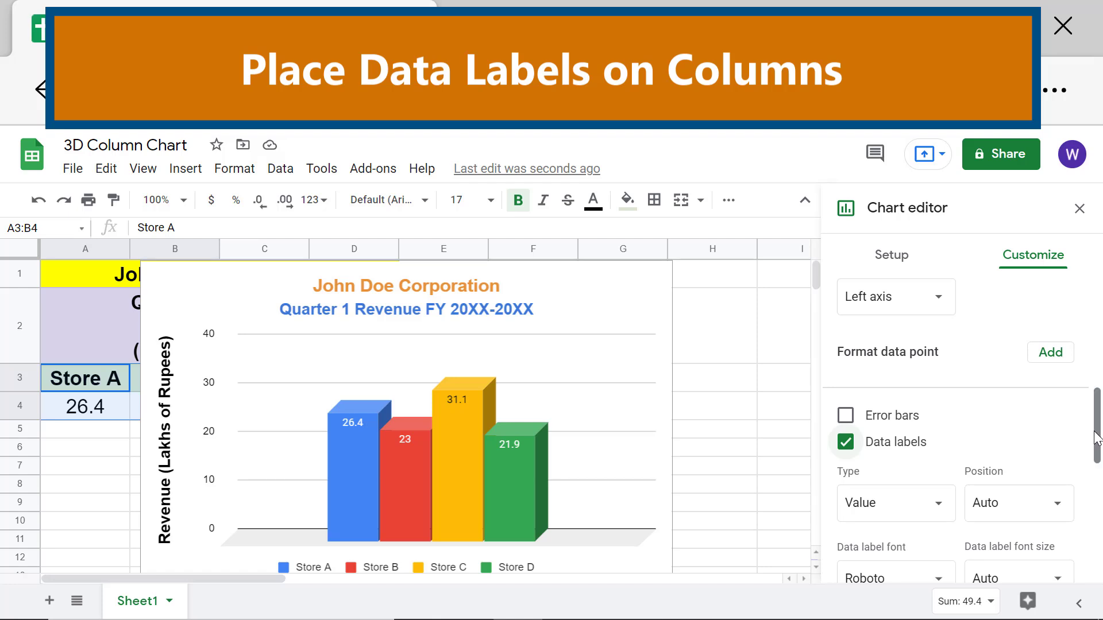
{"action": "left_click_drag", "start_coordinate": [1097, 432], "coordinate": [1098, 462]}
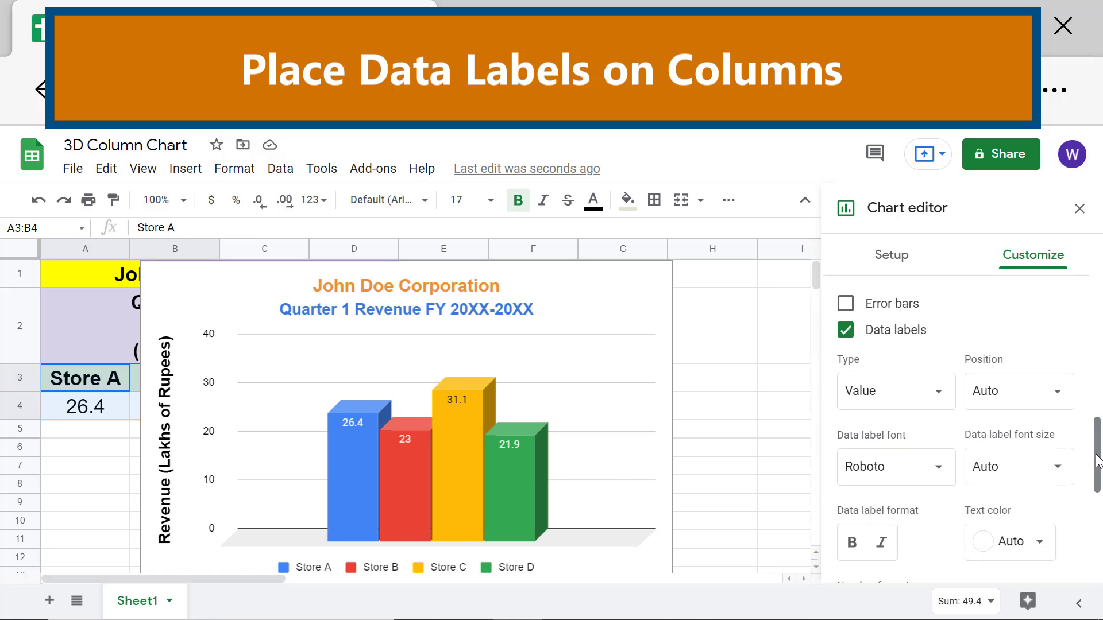
{"action": "left_click", "coordinate": [1031, 464]}
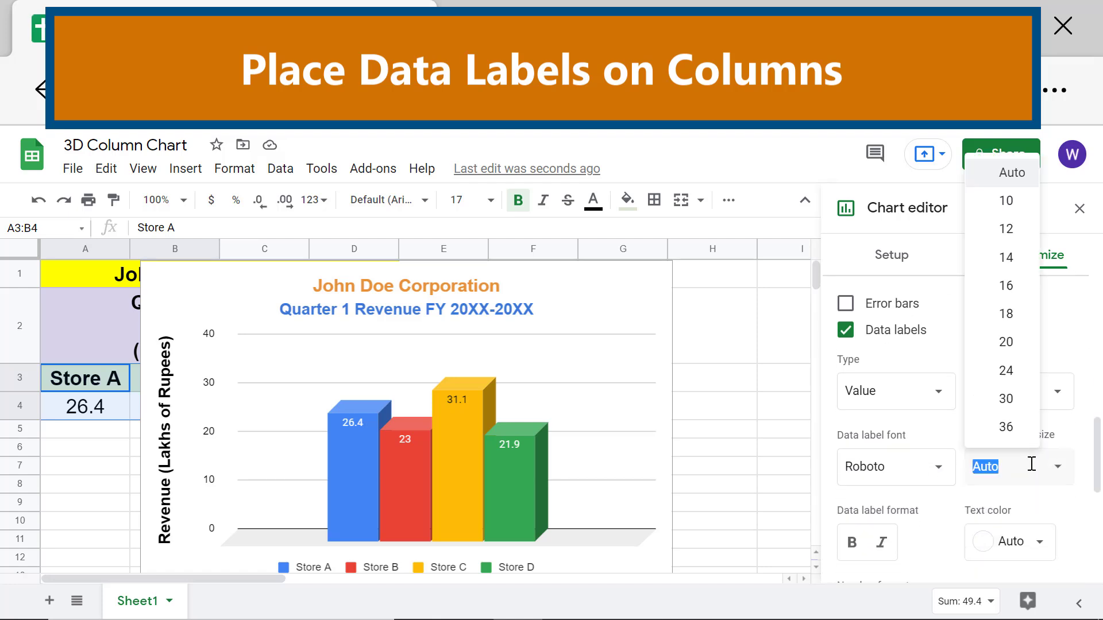
{"action": "left_click", "coordinate": [1012, 350]}
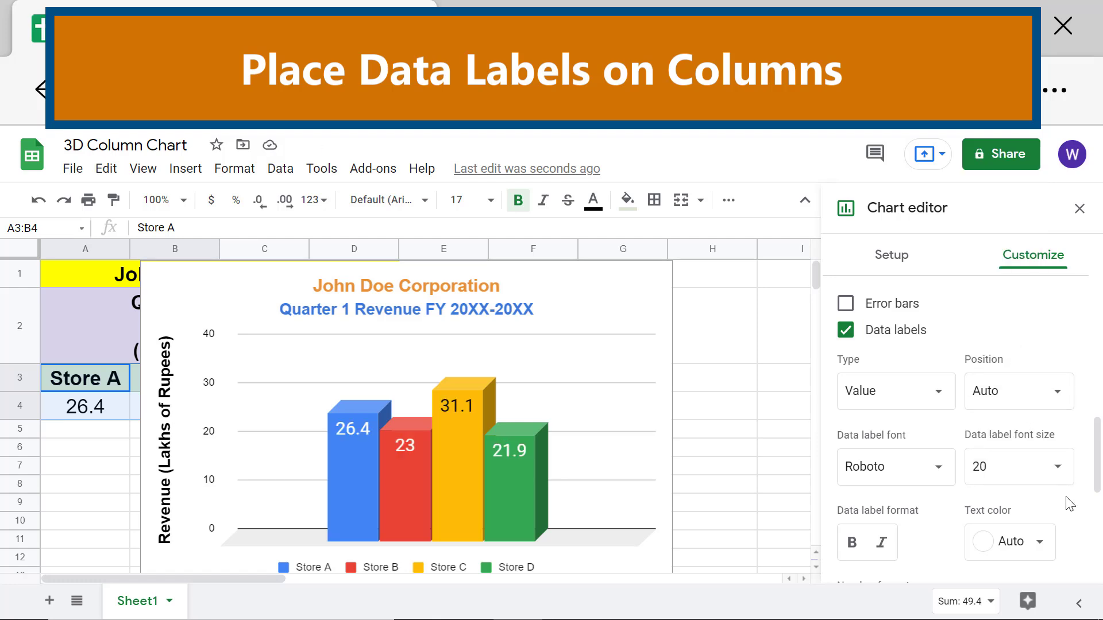
{"action": "left_click", "coordinate": [852, 543]}
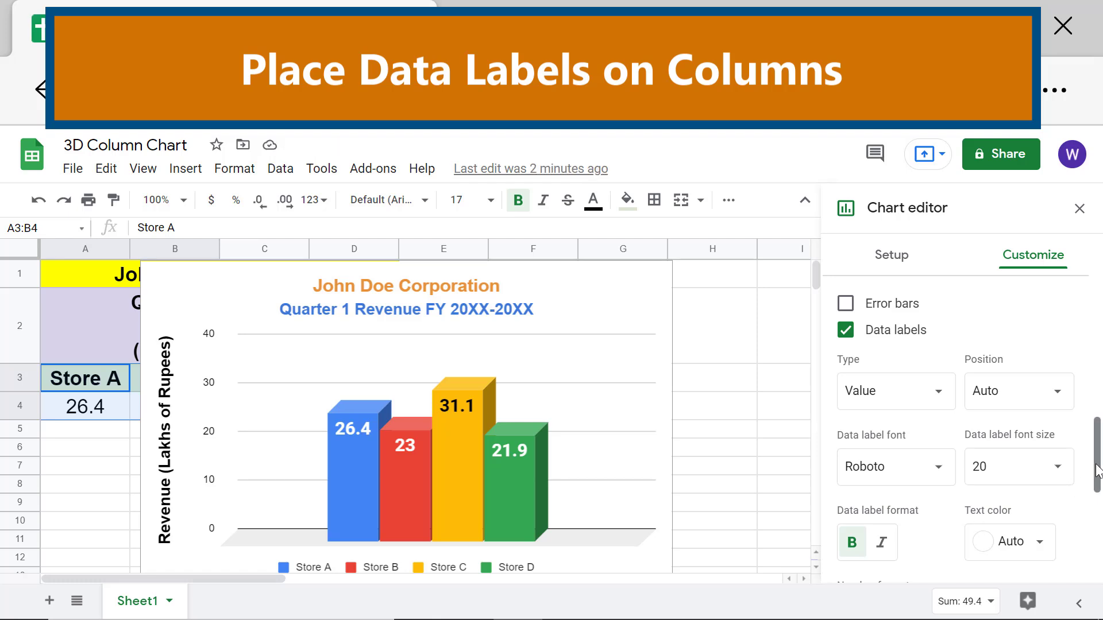
{"action": "left_click_drag", "start_coordinate": [1097, 469], "coordinate": [1076, 337]}
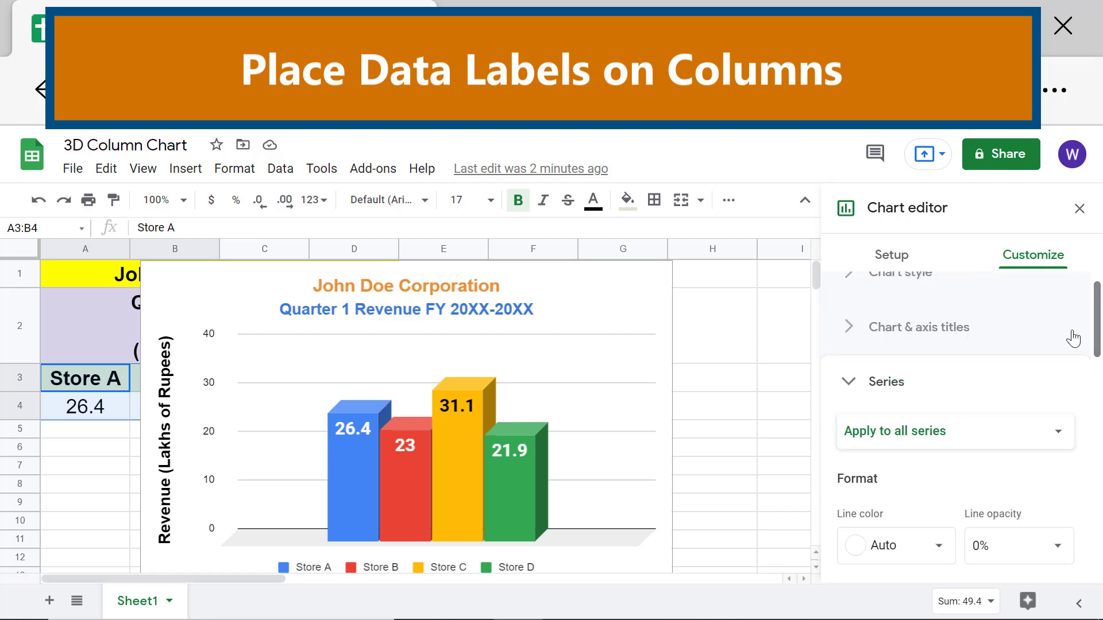
{"action": "left_click", "coordinate": [849, 386]}
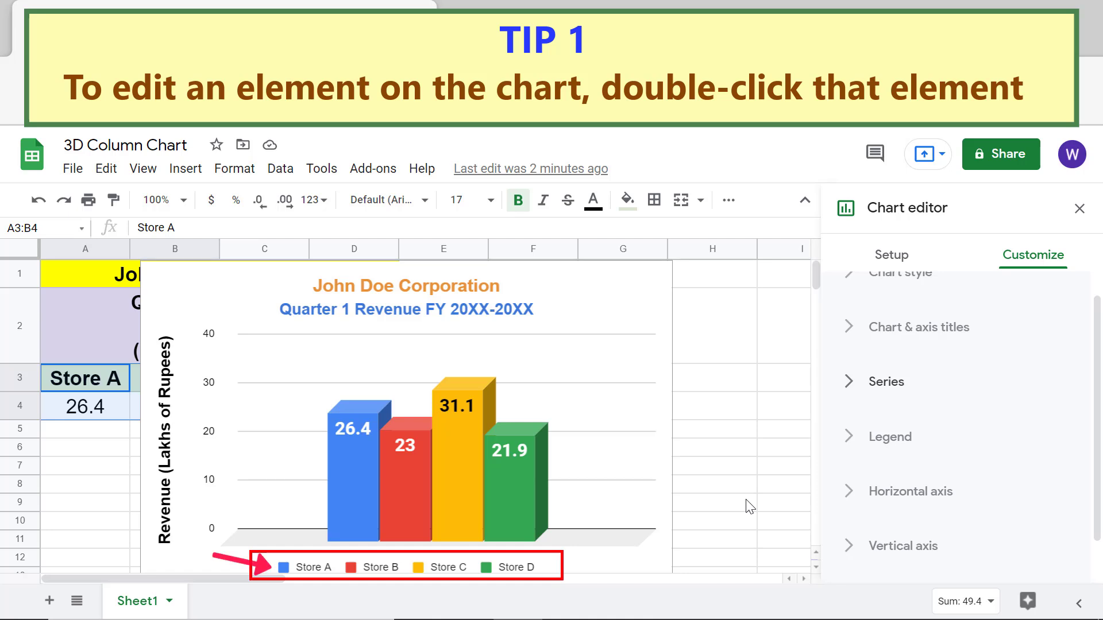
Set the legend text size to 16 and close the chart editor.
{"action": "double_click", "coordinate": [396, 572]}
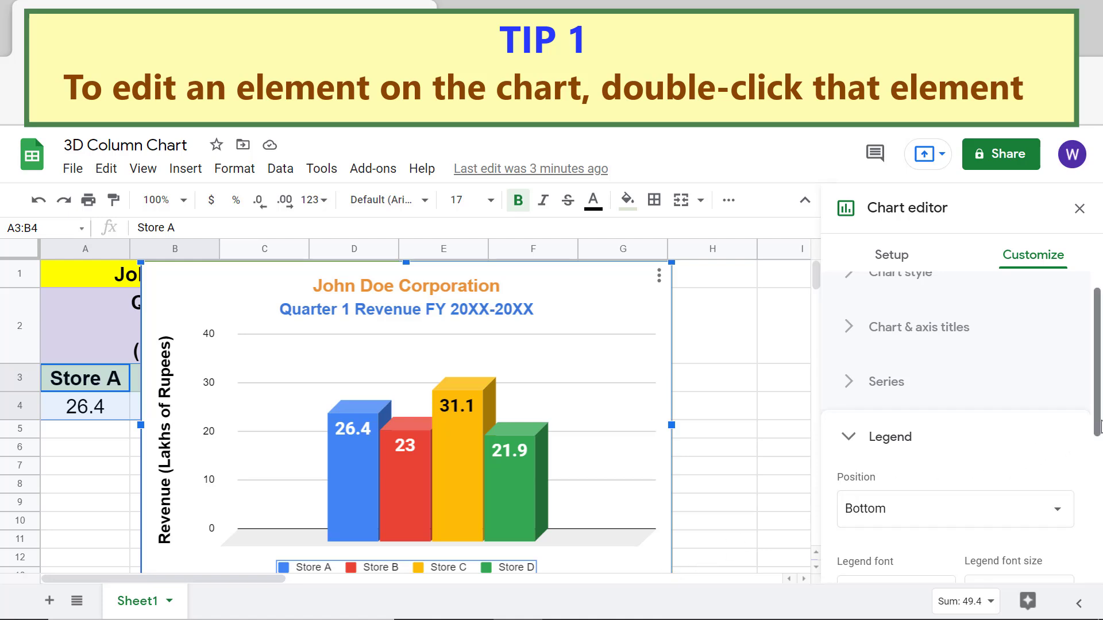
{"action": "left_click_drag", "start_coordinate": [1097, 420], "coordinate": [1097, 557]}
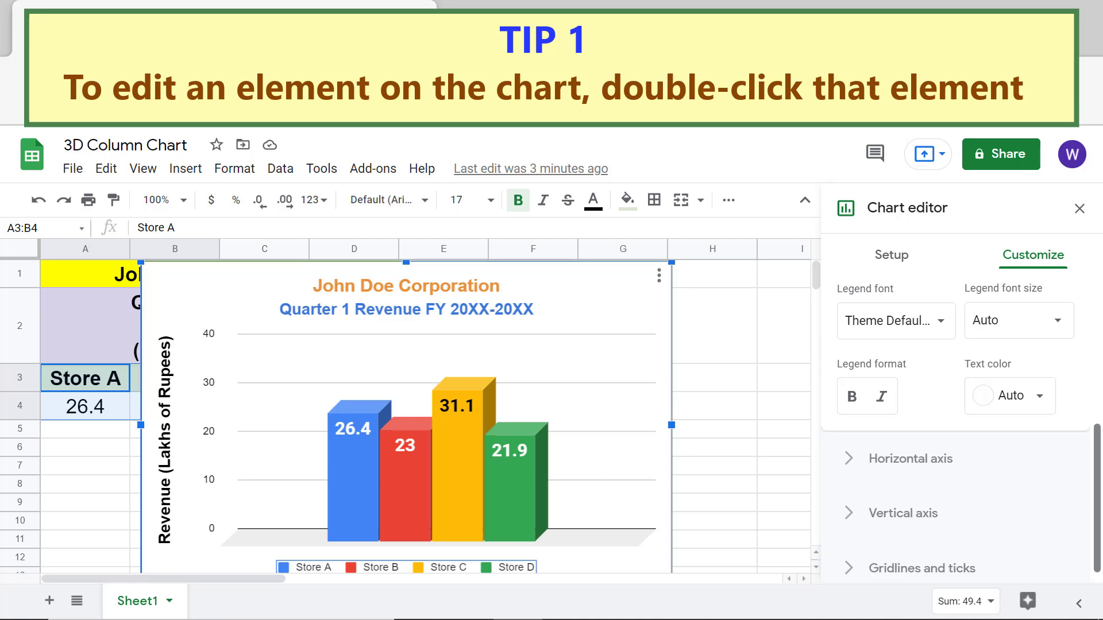
{"action": "left_click", "coordinate": [994, 321]}
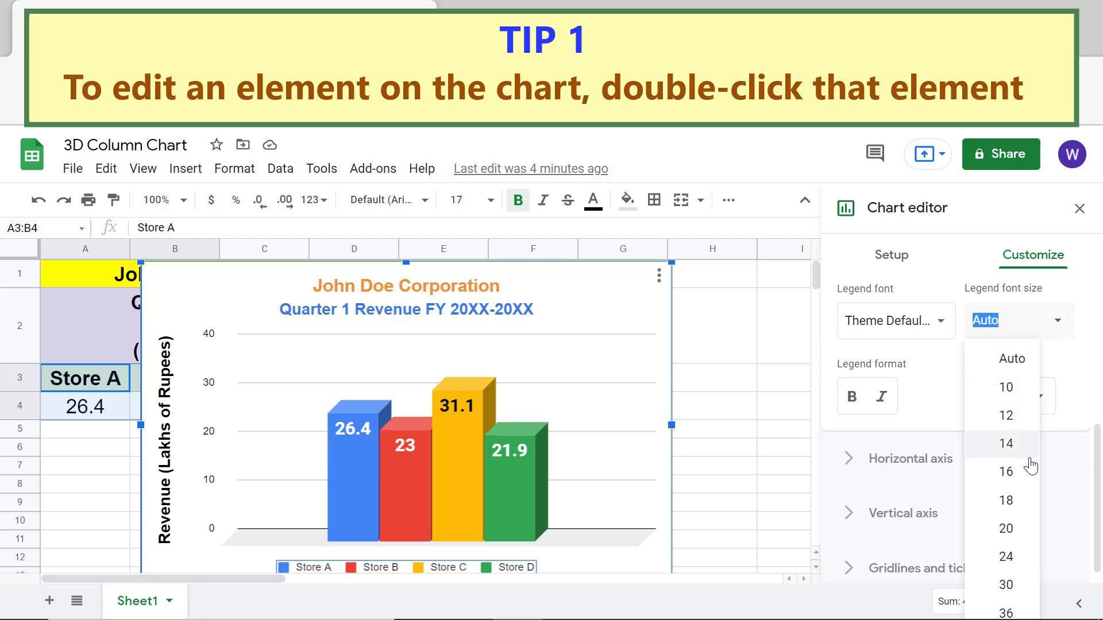
{"action": "left_click", "coordinate": [1006, 472]}
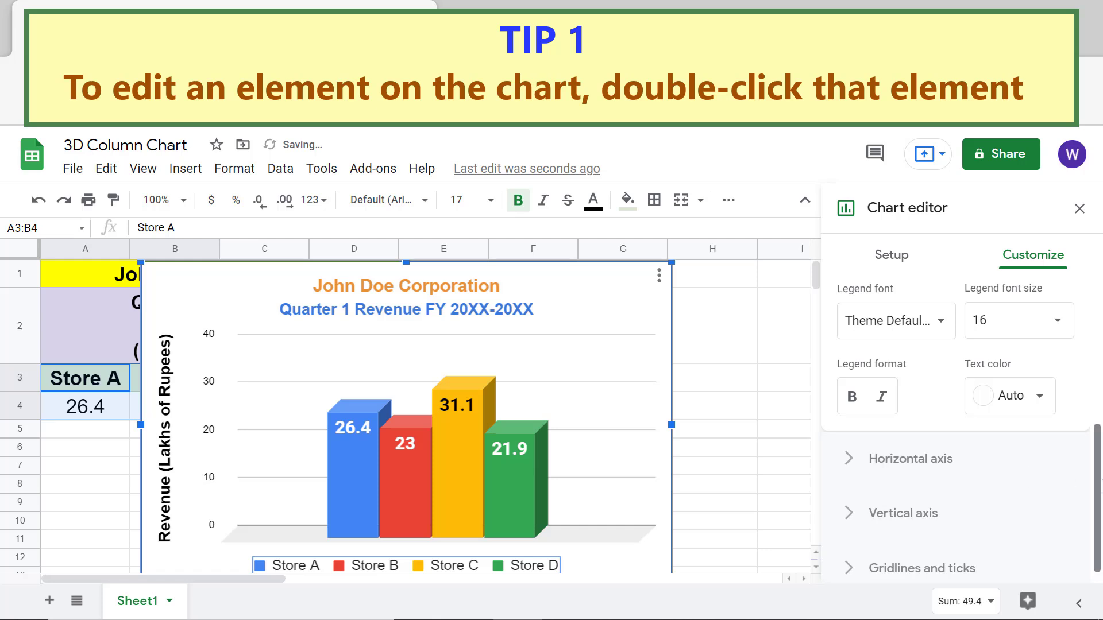
{"action": "left_click_drag", "start_coordinate": [1097, 458], "coordinate": [1099, 336]}
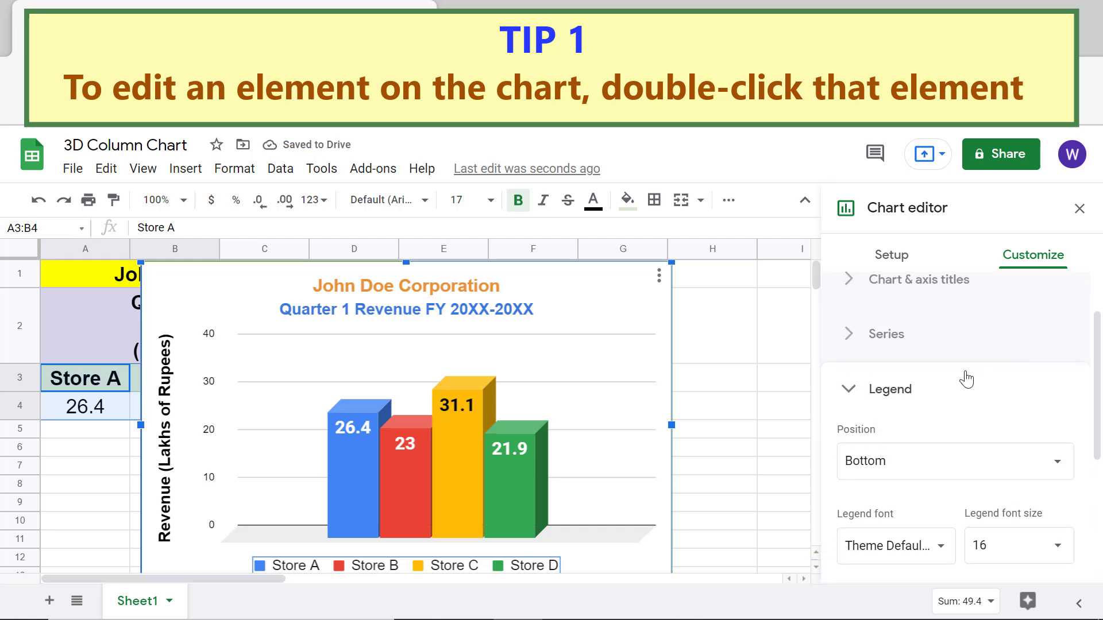
{"action": "left_click", "coordinate": [867, 390]}
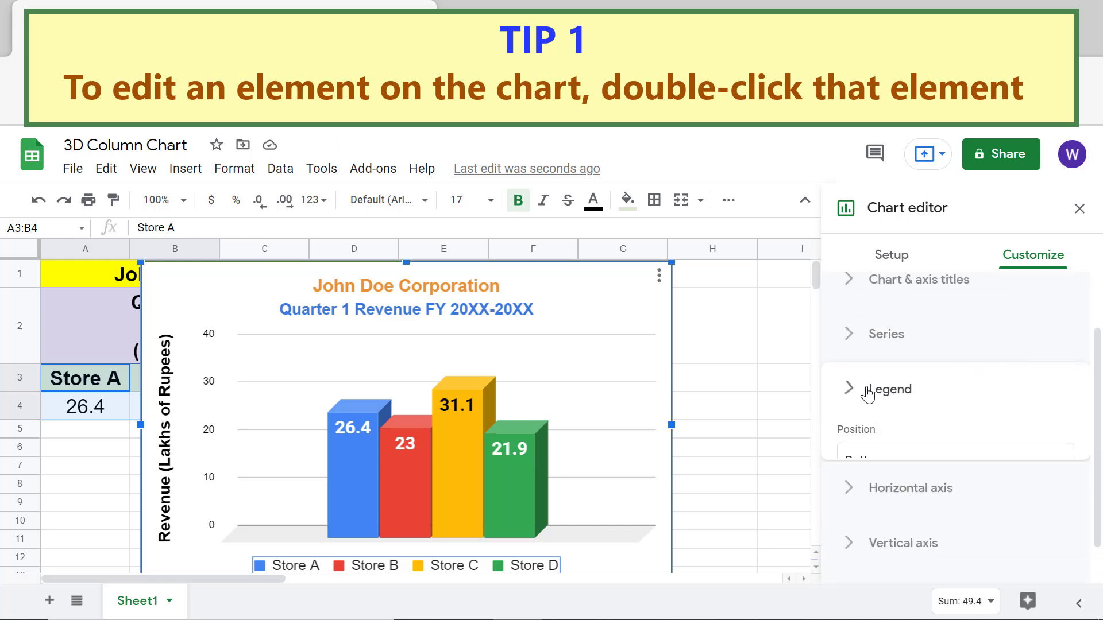
{"action": "left_click", "coordinate": [719, 511]}
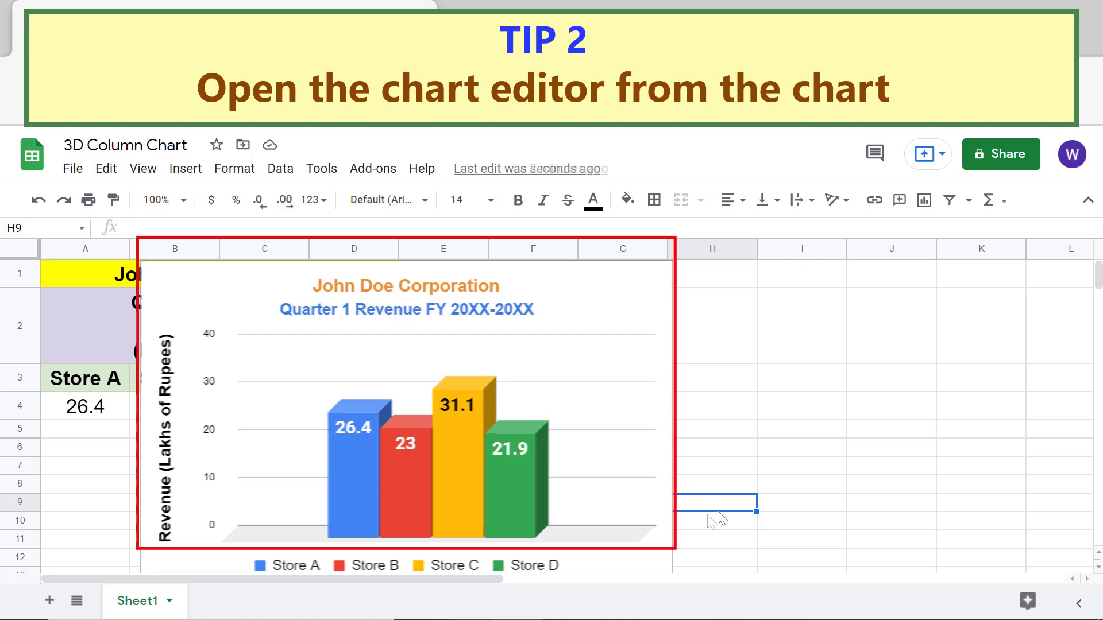
{"action": "left_click", "coordinate": [621, 409]}
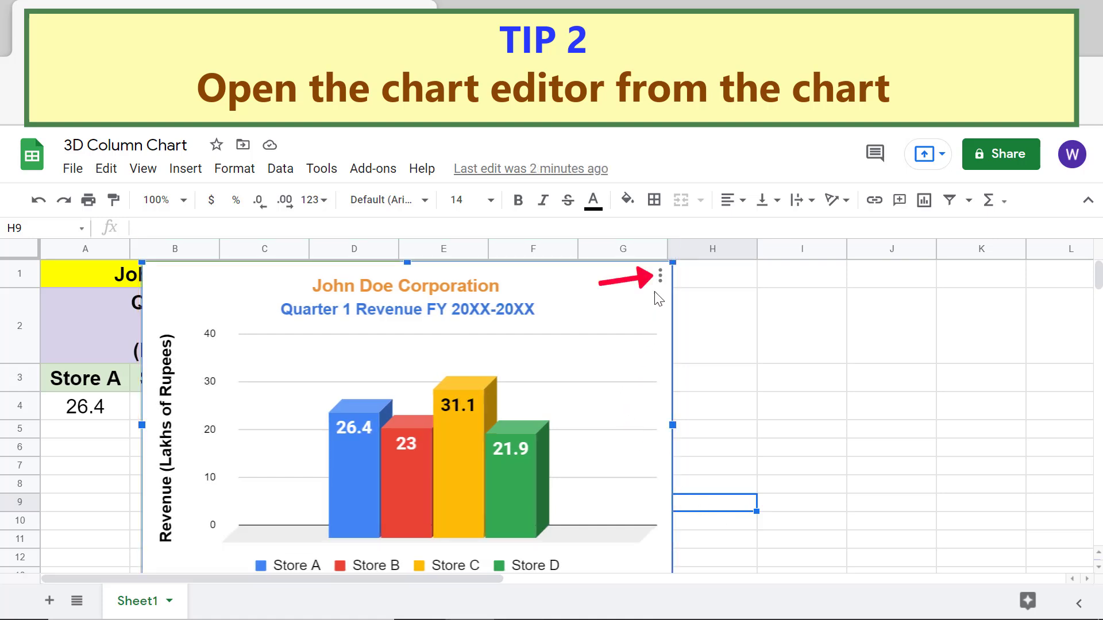
{"action": "left_click", "coordinate": [660, 278]}
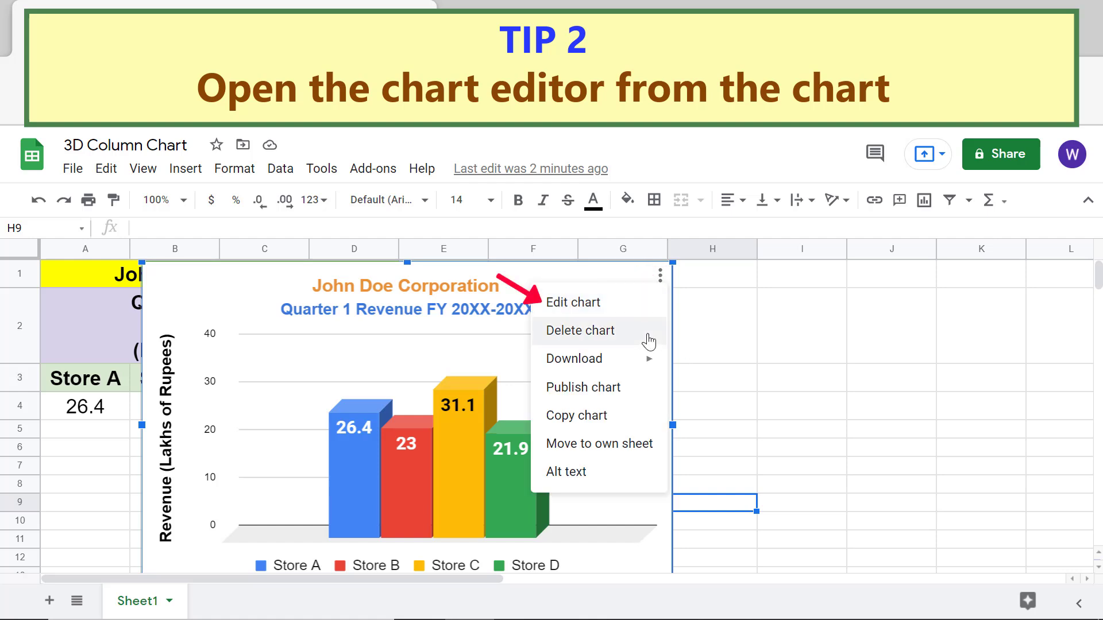
{"action": "left_click", "coordinate": [591, 305]}
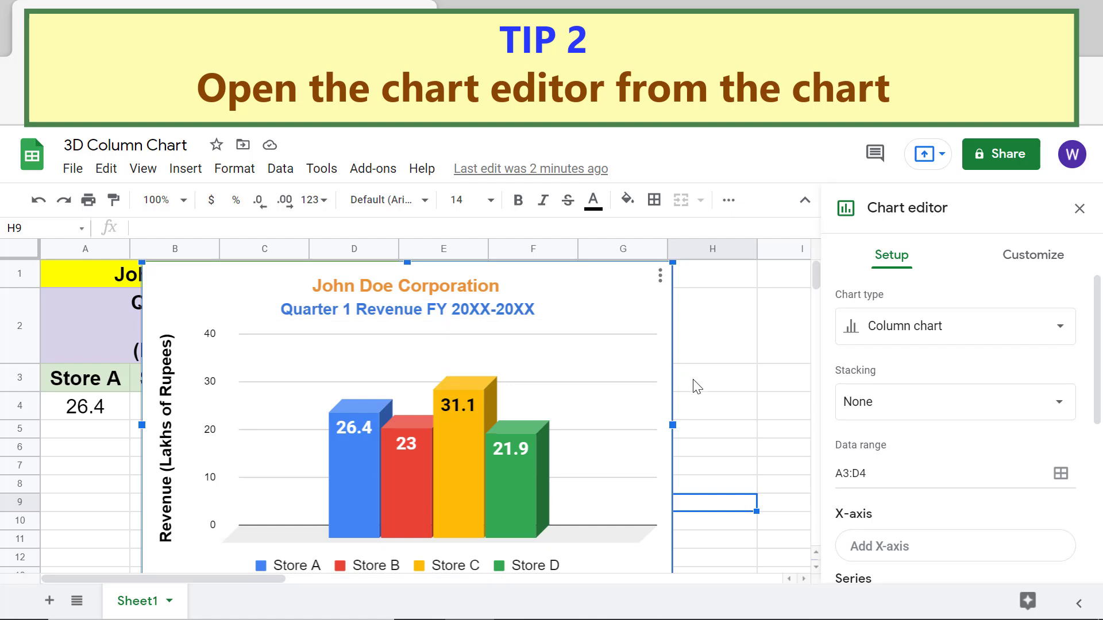
{"action": "left_click", "coordinate": [693, 382]}
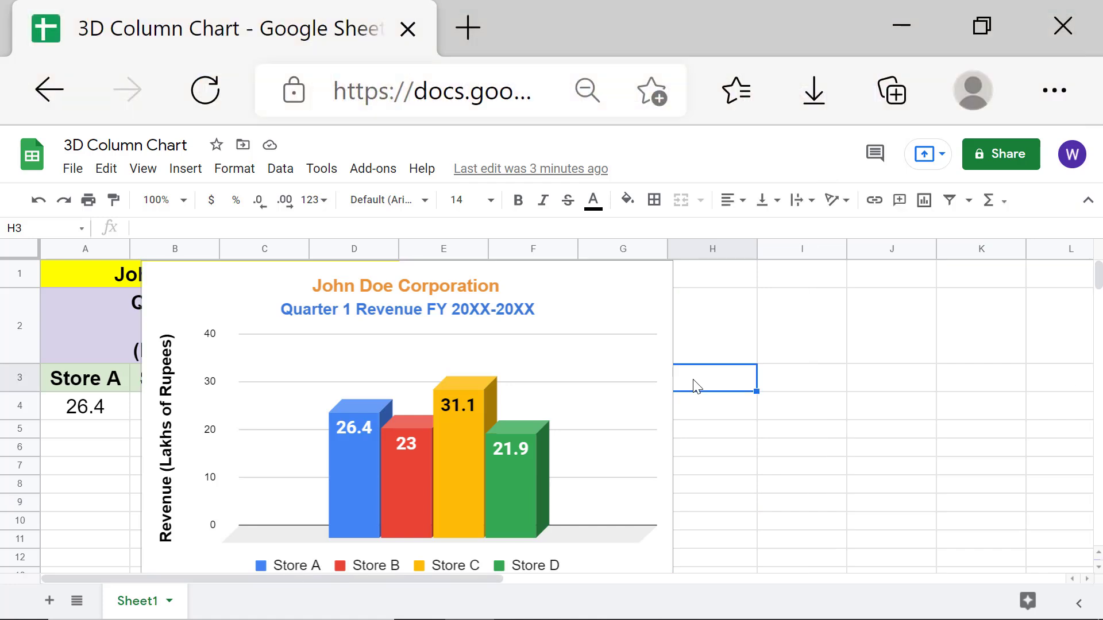